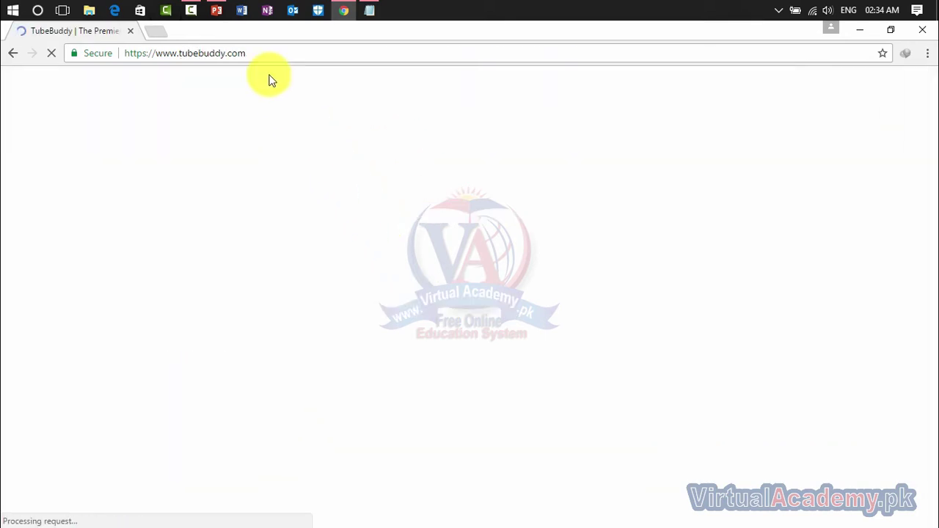
Look through the TubeBuddy home page, including its testimonials, tool overview and site footer.
{"action": "left_click", "coordinate": [257, 49]}
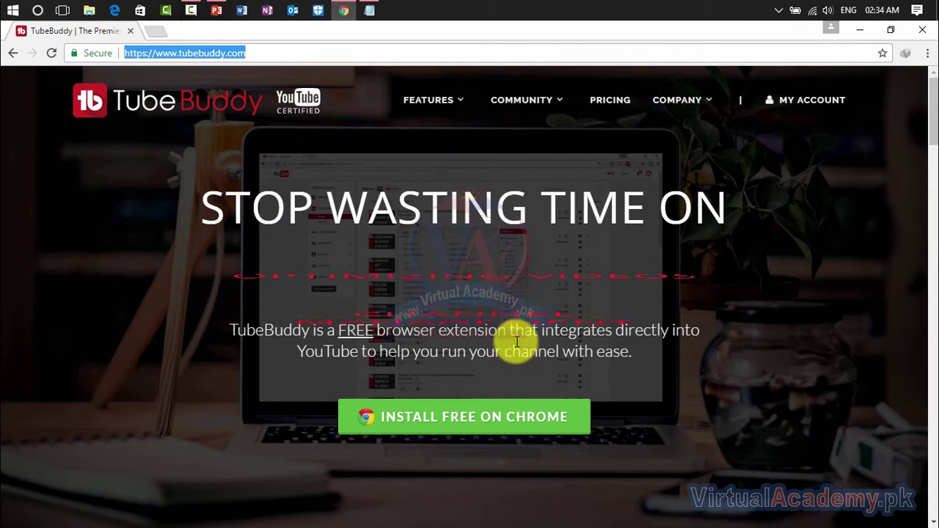
{"action": "scroll", "coordinate": [517, 367], "scroll_direction": "down", "scroll_amount": 8}
{"action": "scroll", "coordinate": [395, 314], "scroll_direction": "down", "scroll_amount": 3}
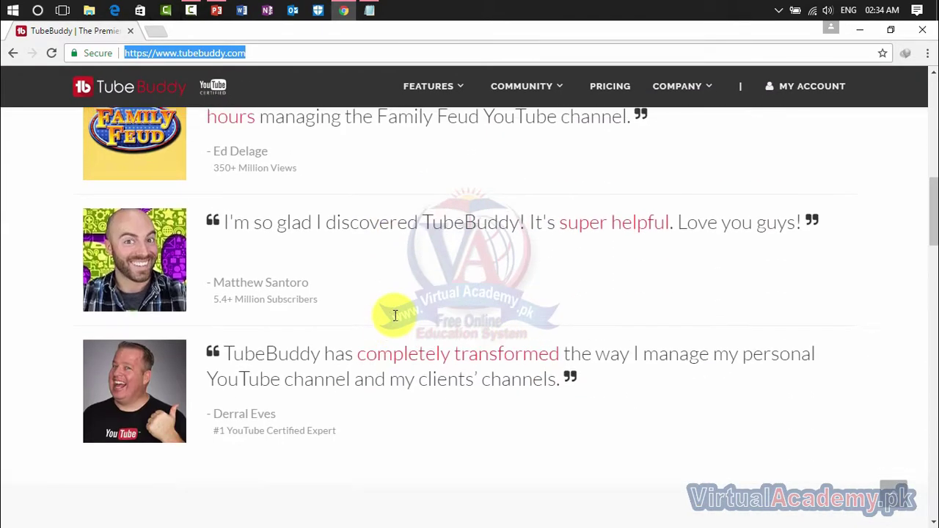
{"action": "scroll", "coordinate": [395, 314], "scroll_direction": "up", "scroll_amount": 4}
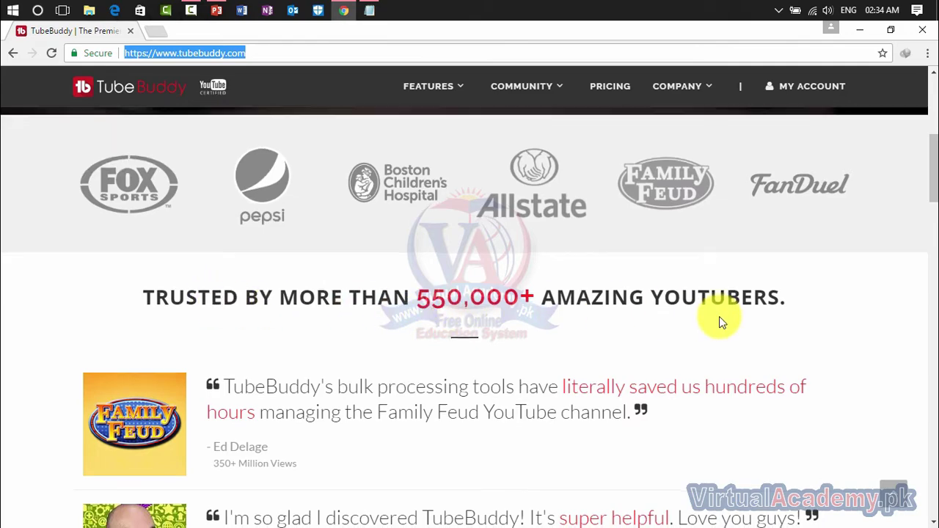
{"action": "scroll", "coordinate": [702, 320], "scroll_direction": "down", "scroll_amount": 10}
{"action": "scroll", "coordinate": [699, 320], "scroll_direction": "down", "scroll_amount": 10}
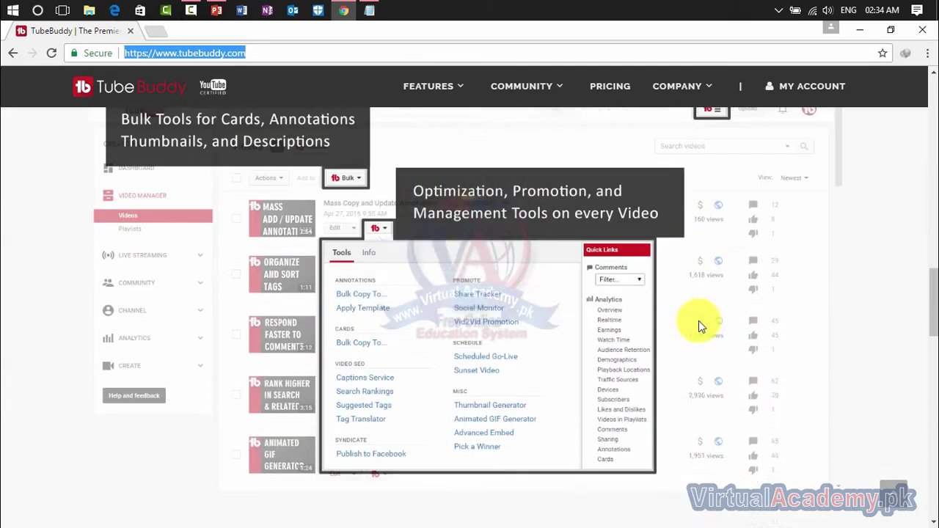
{"action": "scroll", "coordinate": [698, 320], "scroll_direction": "down", "scroll_amount": 3}
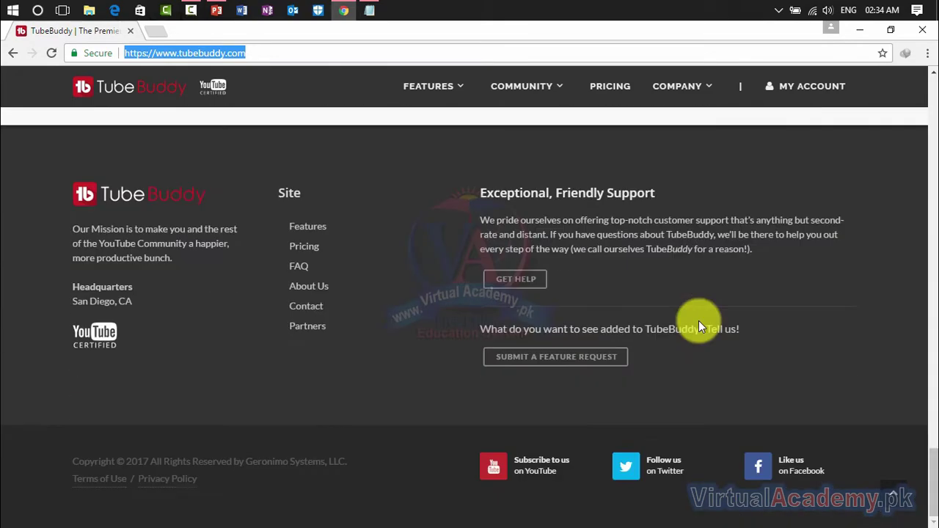
{"action": "scroll", "coordinate": [699, 320], "scroll_direction": "up", "scroll_amount": 15}
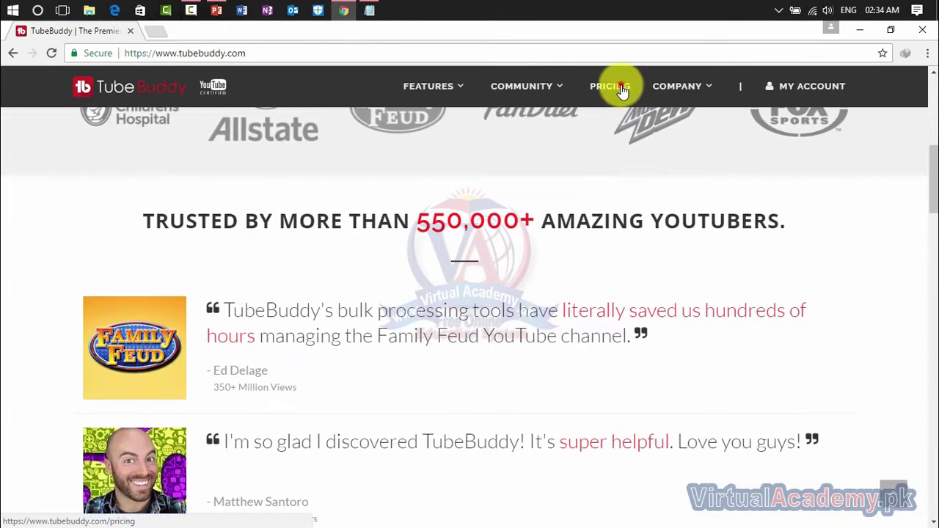
Open the TubeBuddy pricing page and compare the Free, Pro, Star and Legend plans' prices and productivity tools.
{"action": "left_click", "coordinate": [618, 88]}
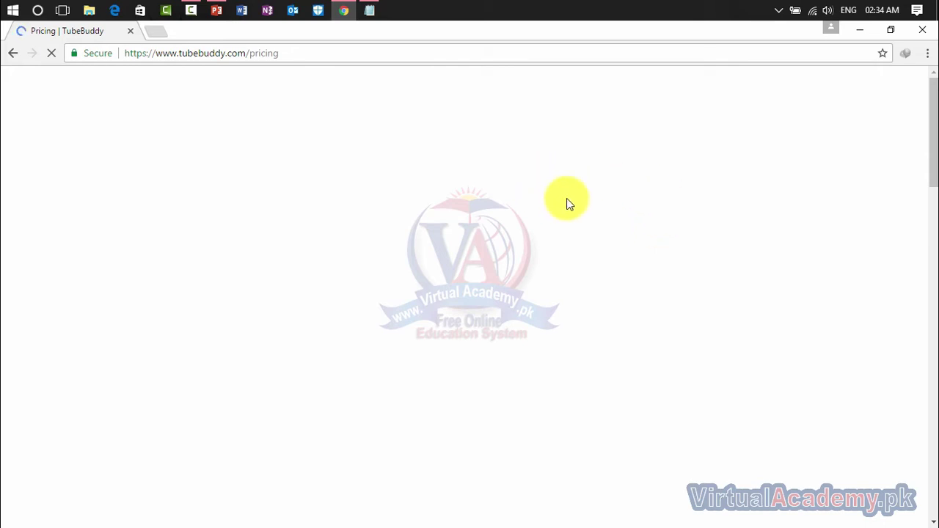
{"action": "scroll", "coordinate": [570, 201], "scroll_direction": "down", "scroll_amount": 5}
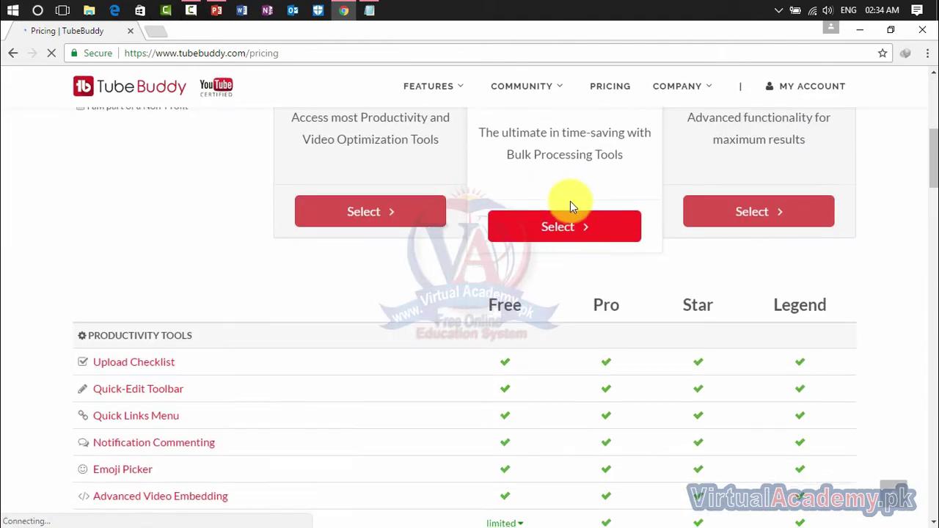
{"action": "scroll", "coordinate": [570, 201], "scroll_direction": "up", "scroll_amount": 4}
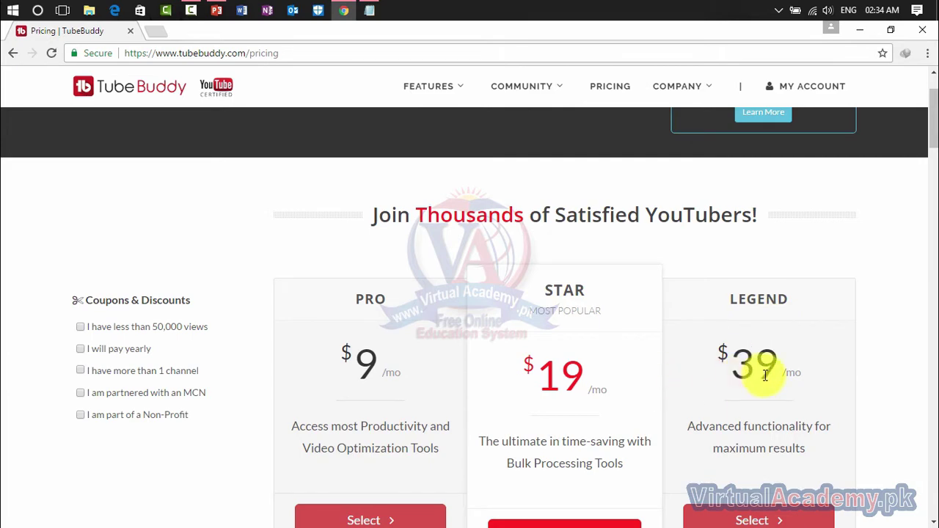
{"action": "scroll", "coordinate": [428, 374], "scroll_direction": "down", "scroll_amount": 4}
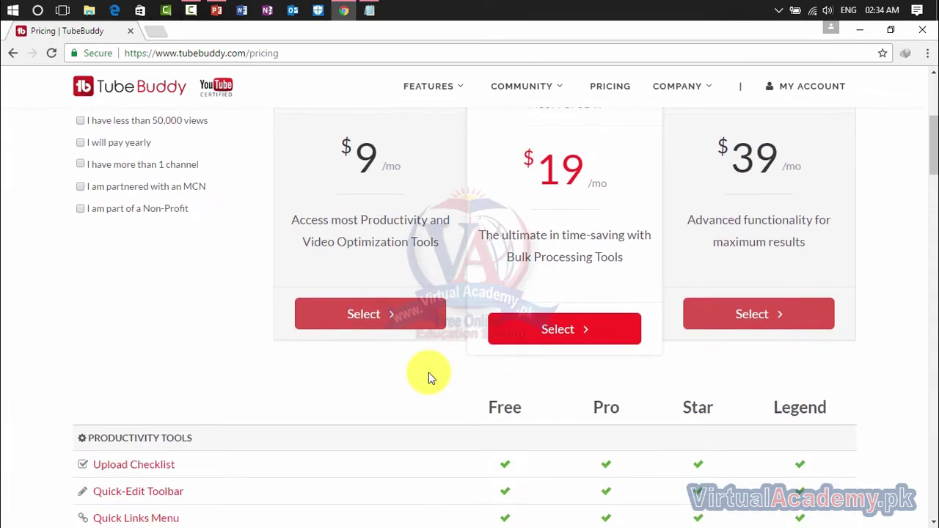
{"action": "scroll", "coordinate": [502, 333], "scroll_direction": "down", "scroll_amount": 4}
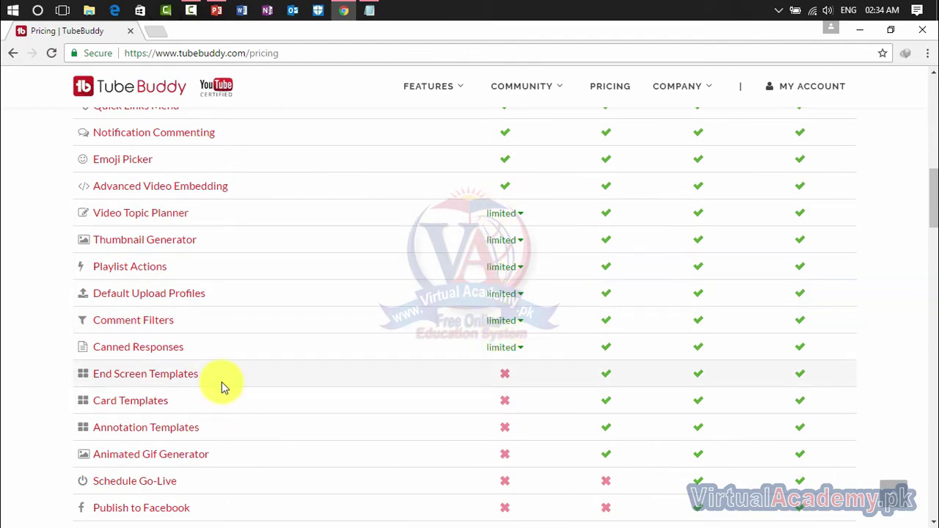
{"action": "scroll", "coordinate": [555, 386], "scroll_direction": "down", "scroll_amount": 1}
{"action": "scroll", "coordinate": [555, 385], "scroll_direction": "down", "scroll_amount": 2}
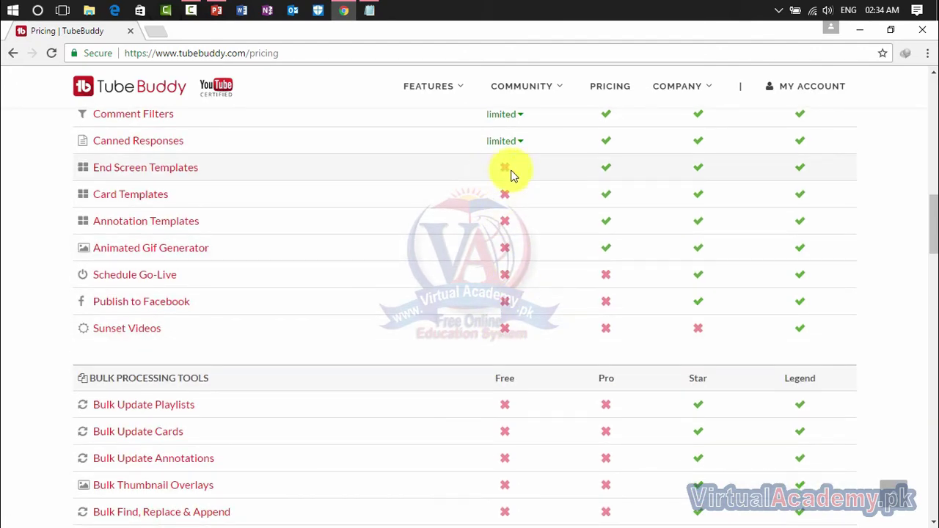
{"action": "scroll", "coordinate": [506, 338], "scroll_direction": "down", "scroll_amount": 8}
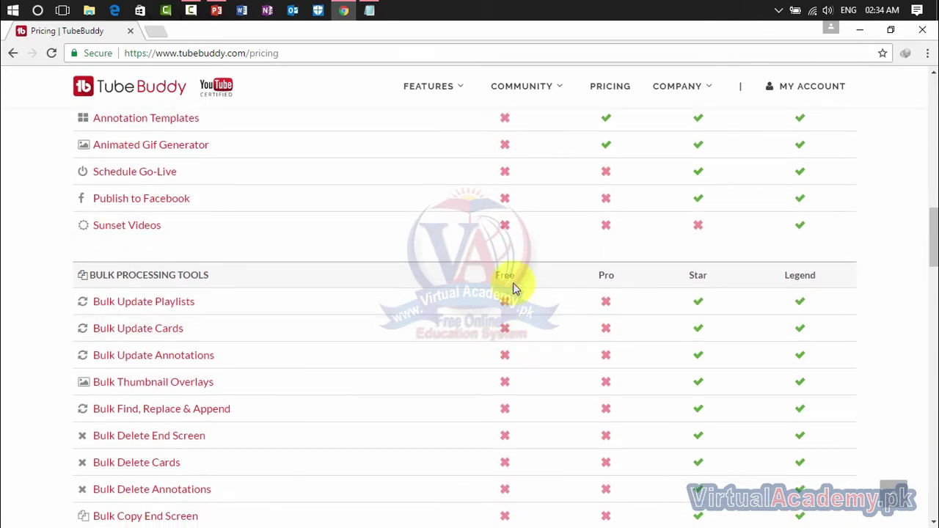
{"action": "scroll", "coordinate": [513, 389], "scroll_direction": "up", "scroll_amount": 10}
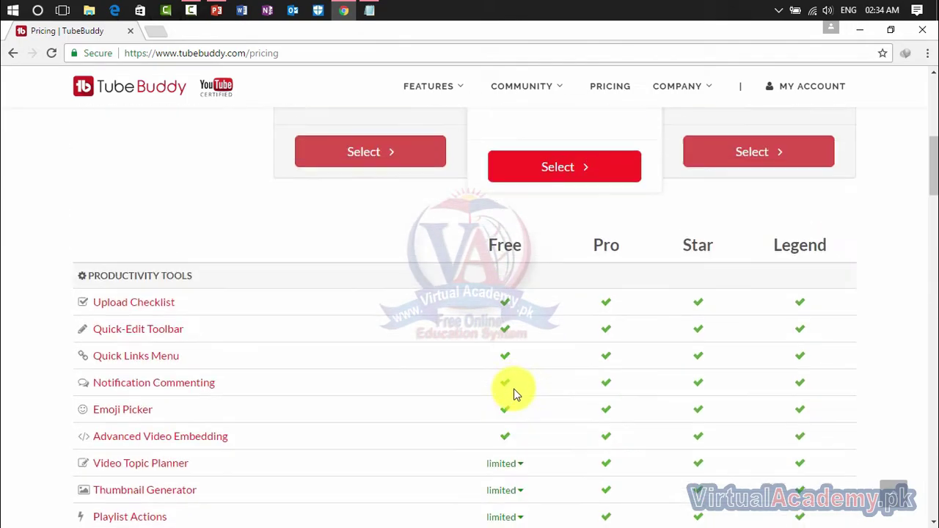
{"action": "scroll", "coordinate": [802, 308], "scroll_direction": "up", "scroll_amount": 4}
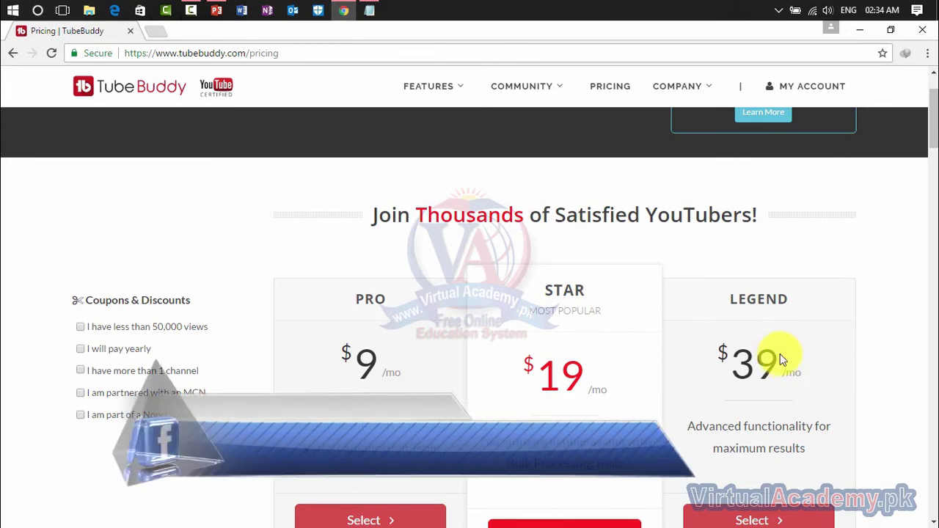
Review the rest of the plan comparison, including the data and research tools and the member perks.
{"action": "scroll", "coordinate": [796, 357], "scroll_direction": "down", "scroll_amount": 12}
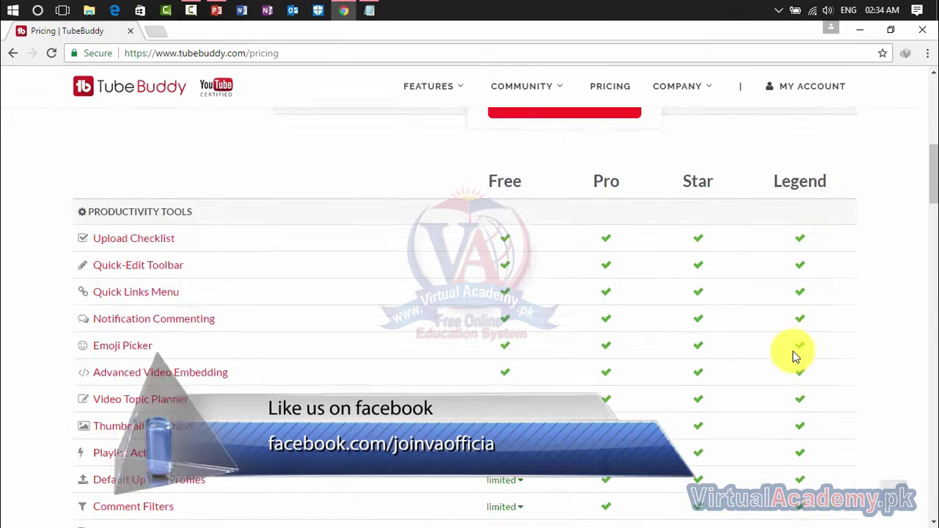
{"action": "scroll", "coordinate": [796, 357], "scroll_direction": "down", "scroll_amount": 15}
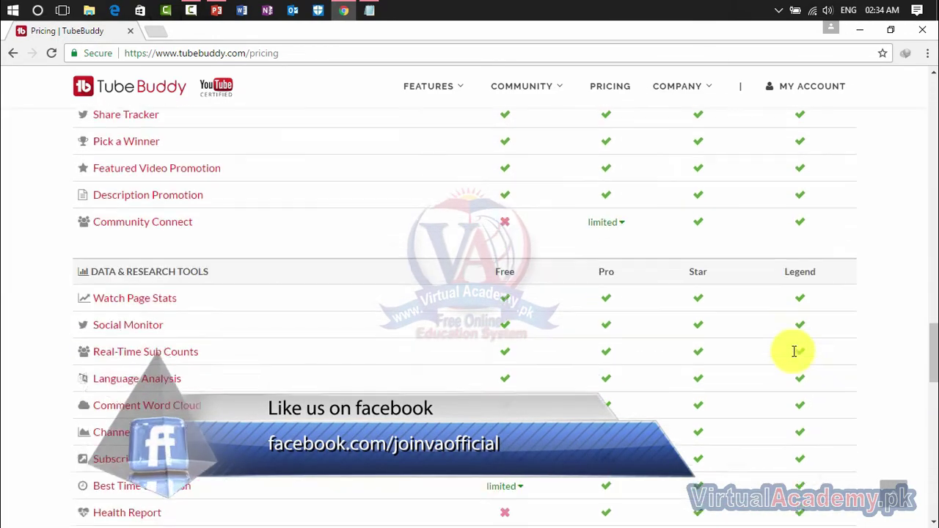
{"action": "scroll", "coordinate": [795, 357], "scroll_direction": "down", "scroll_amount": 1}
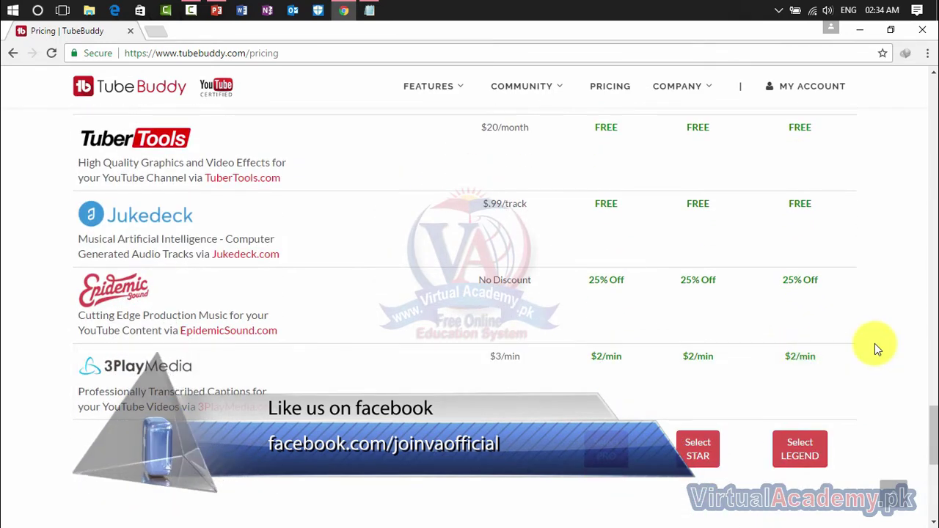
{"action": "scroll", "coordinate": [875, 344], "scroll_direction": "up", "scroll_amount": 5}
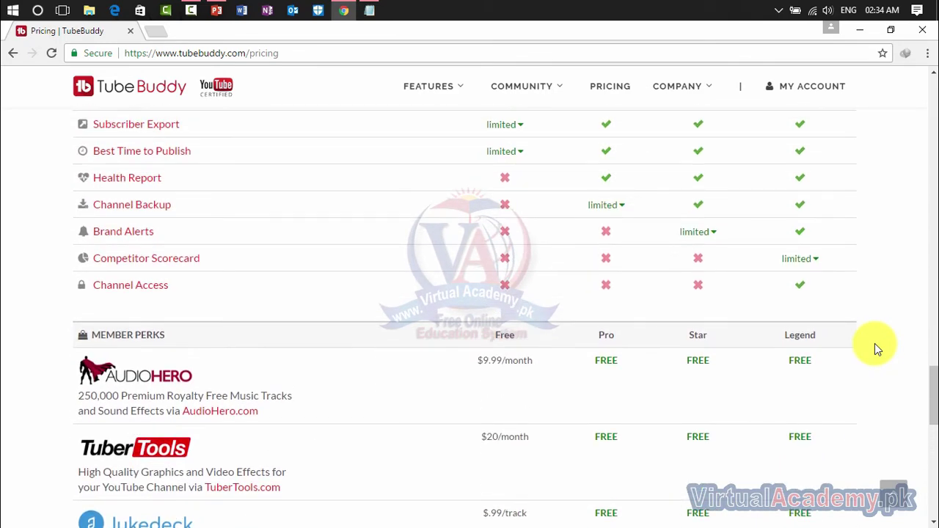
{"action": "scroll", "coordinate": [874, 343], "scroll_direction": "up", "scroll_amount": 20}
{"action": "scroll", "coordinate": [874, 344], "scroll_direction": "up", "scroll_amount": 3}
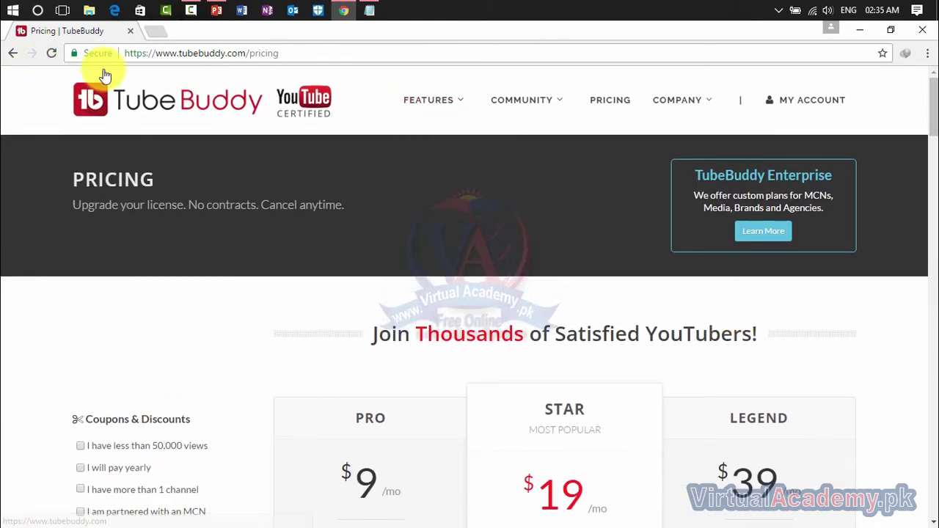
Install the TubeBuddy for YouTube extension in Chrome from the TubeBuddy home page and close the web store.
{"action": "left_click", "coordinate": [105, 105]}
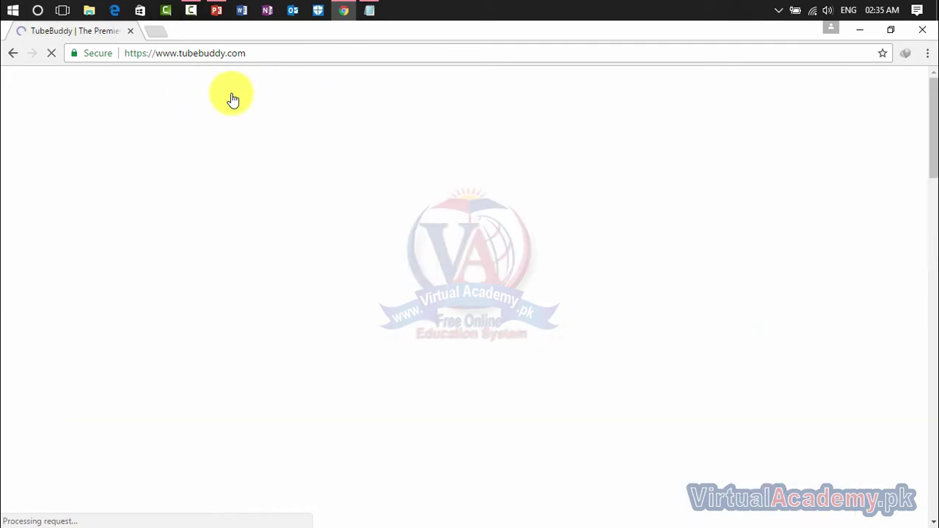
{"action": "scroll", "coordinate": [431, 282], "scroll_direction": "down", "scroll_amount": 5}
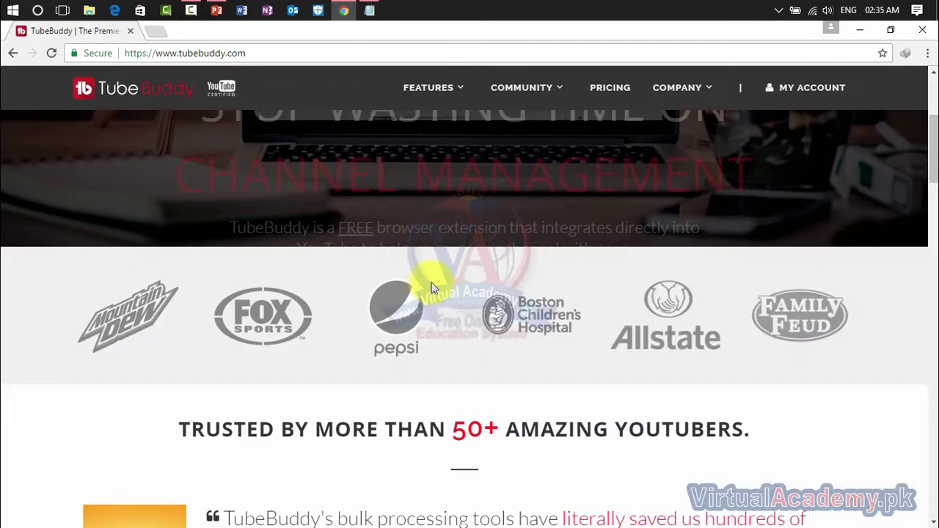
{"action": "scroll", "coordinate": [447, 304], "scroll_direction": "up", "scroll_amount": 5}
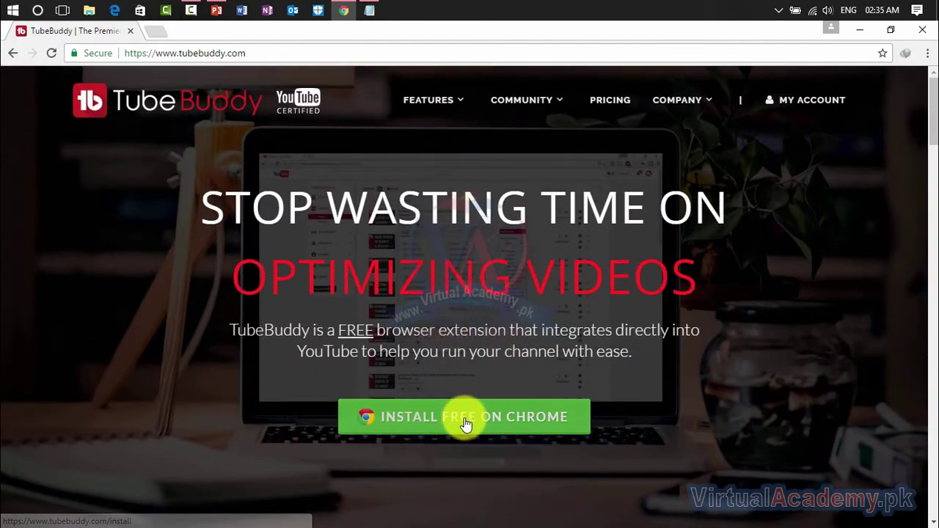
{"action": "left_click", "coordinate": [487, 426]}
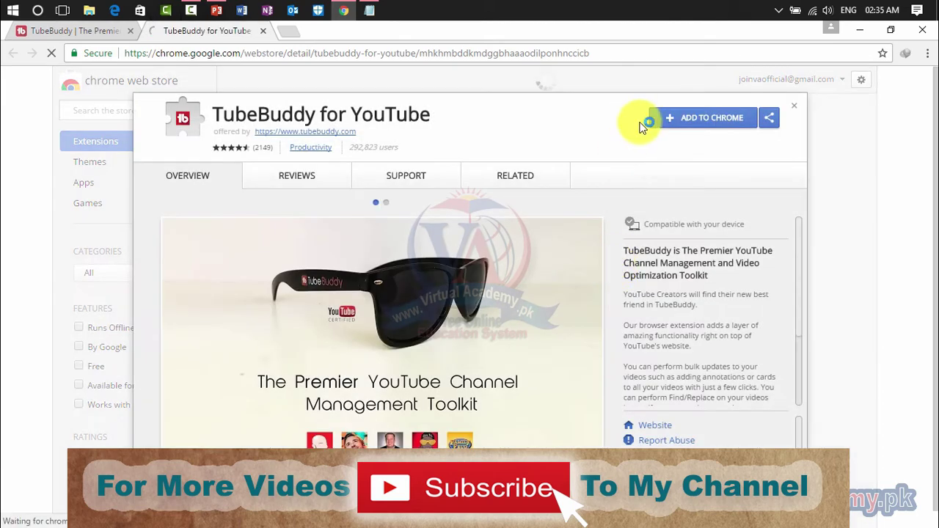
{"action": "left_click", "coordinate": [714, 122]}
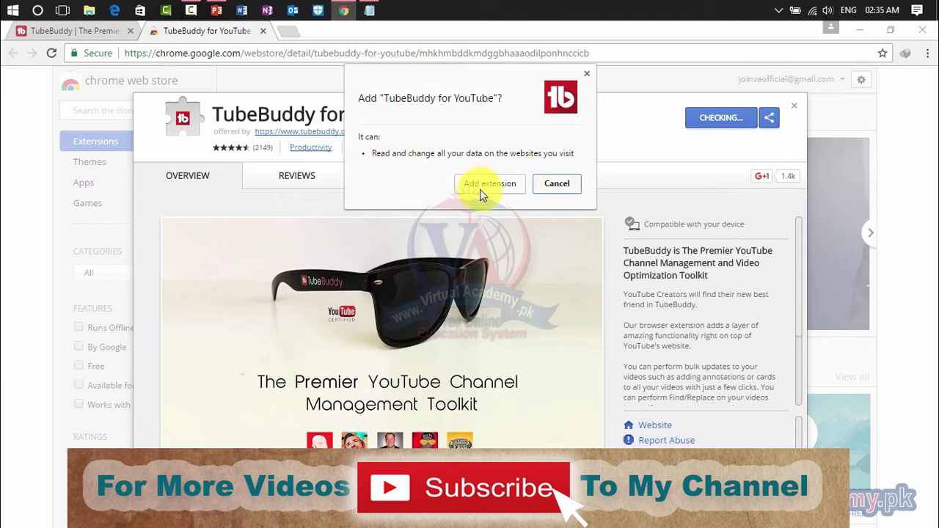
{"action": "left_click", "coordinate": [480, 189]}
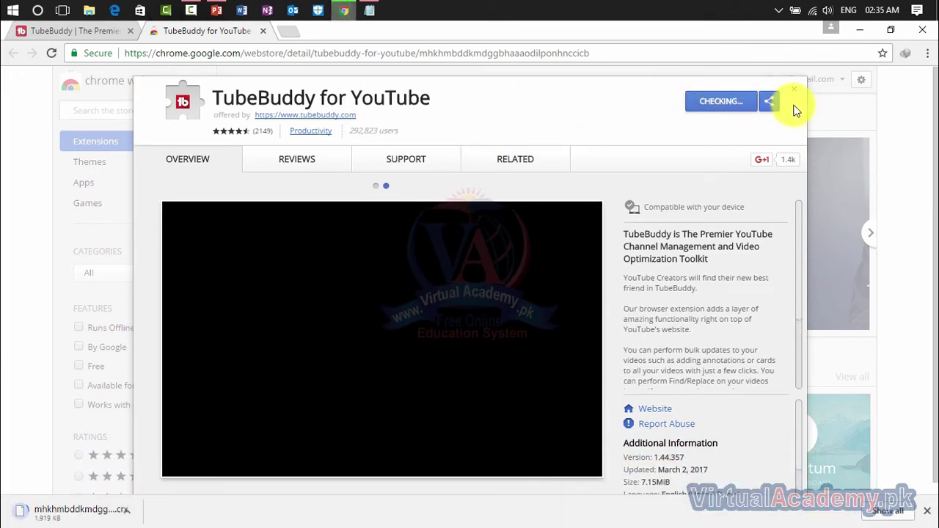
{"action": "left_click", "coordinate": [795, 89]}
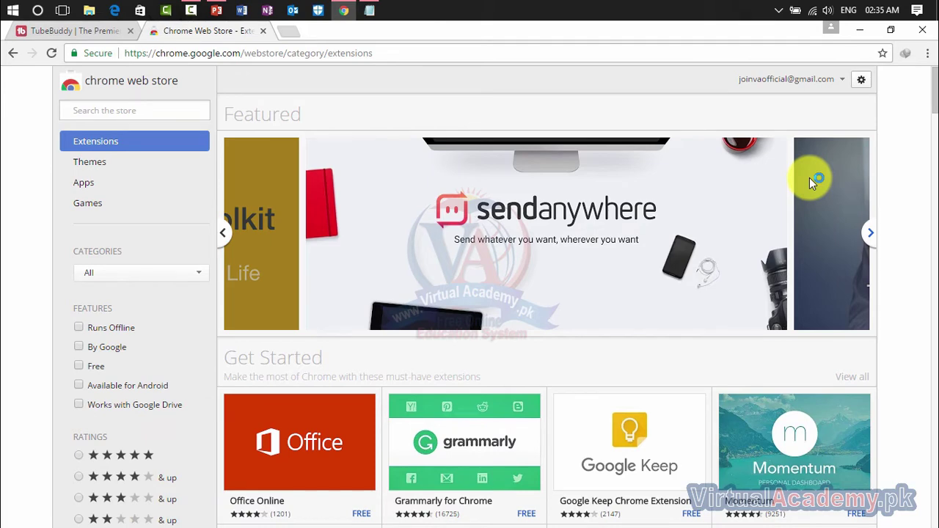
{"action": "left_click", "coordinate": [263, 33]}
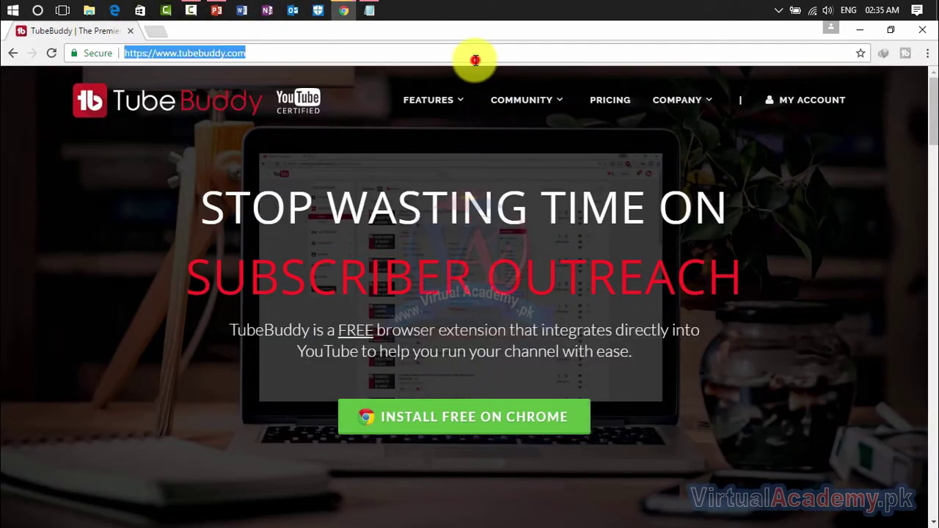
Go to youtube.com, re-link the channel to TubeBuddy and allow it offline access to the Google account.
{"action": "type", "text": "y"}
{"action": "key", "text": "Return"}
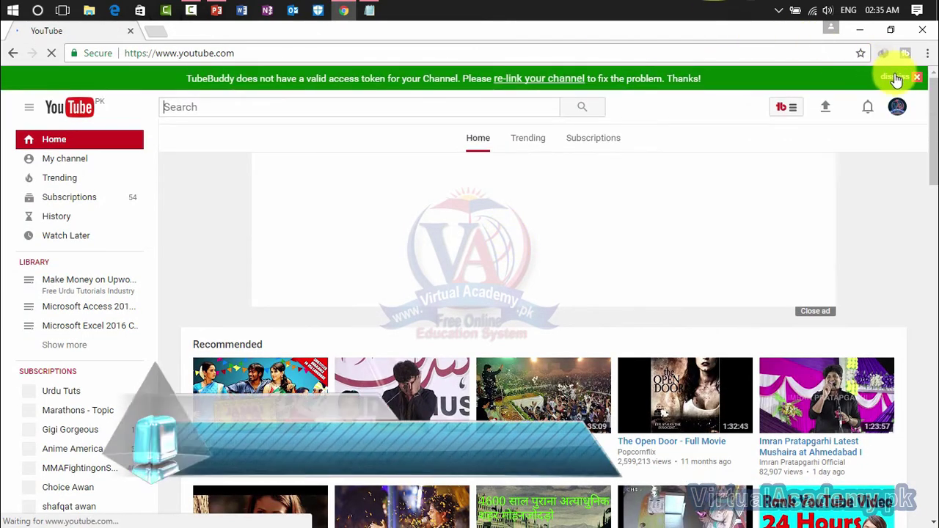
{"action": "left_click", "coordinate": [531, 80]}
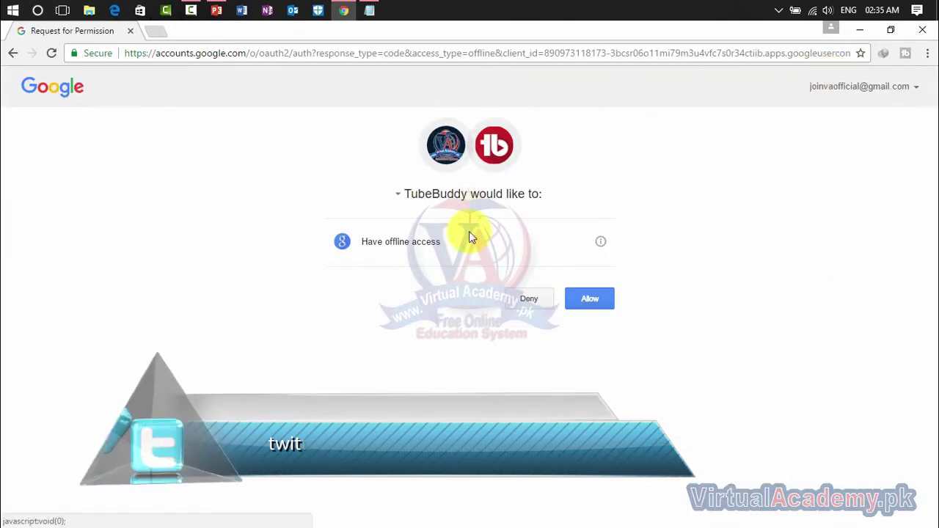
{"action": "left_click", "coordinate": [591, 298]}
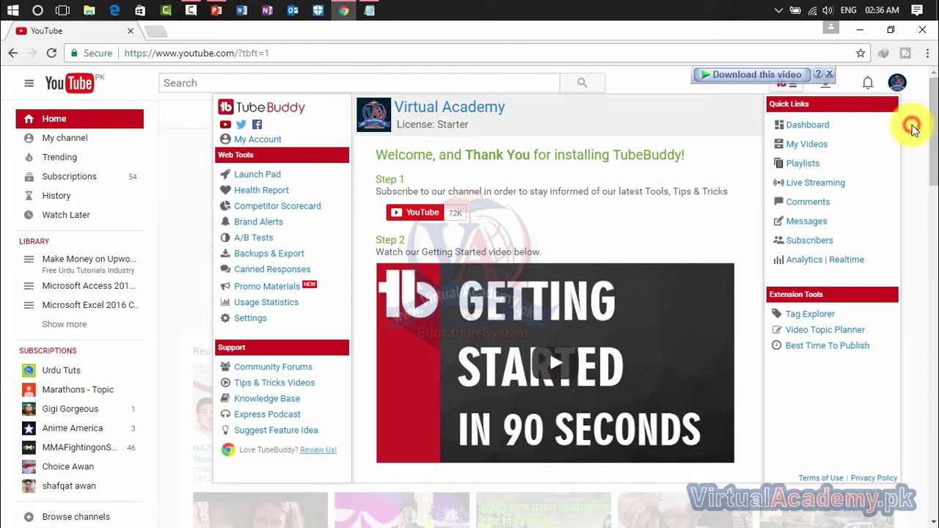
Search YouTube for "c++ tutorial for beginners in urdu" and open the C++ Programming Tutorials (HINDI/URDU) playlist by easytuts4you.
{"action": "left_click", "coordinate": [335, 80]}
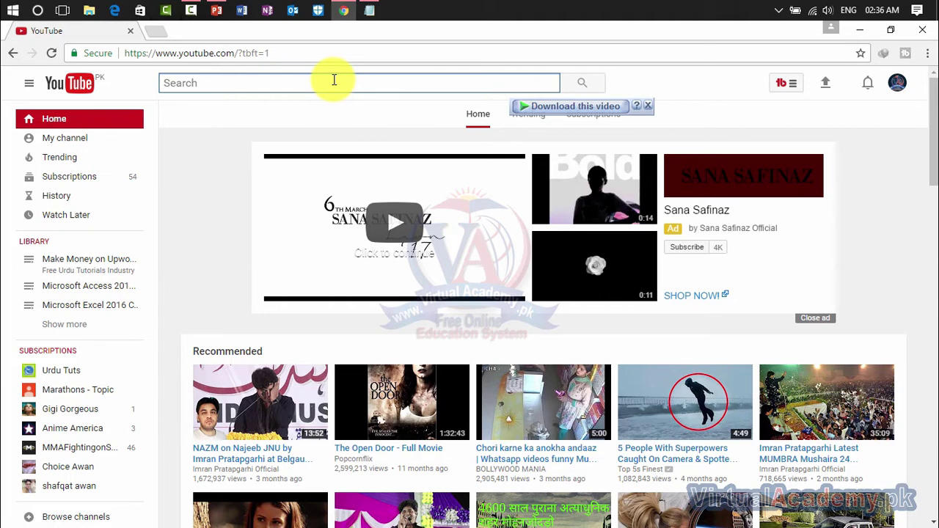
{"action": "type", "text": "c"}
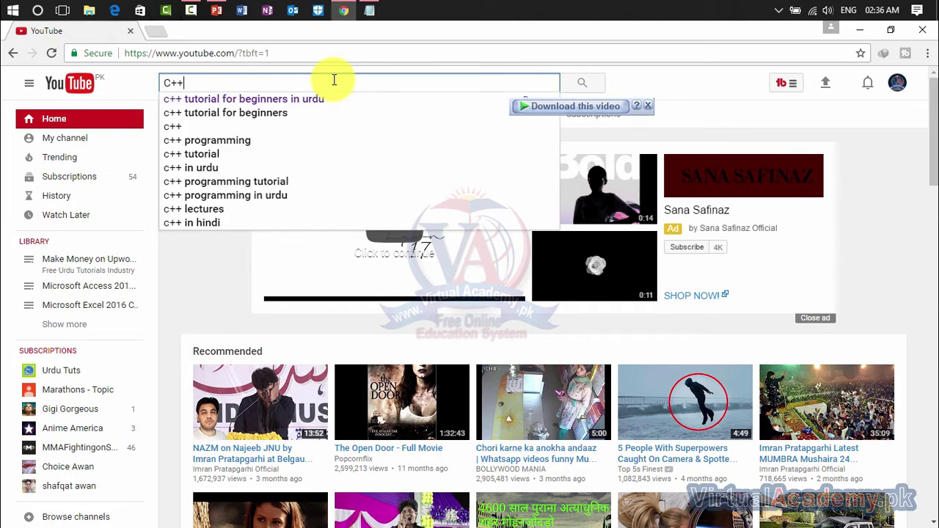
{"action": "key", "text": "Down"}
{"action": "key", "text": "Return"}
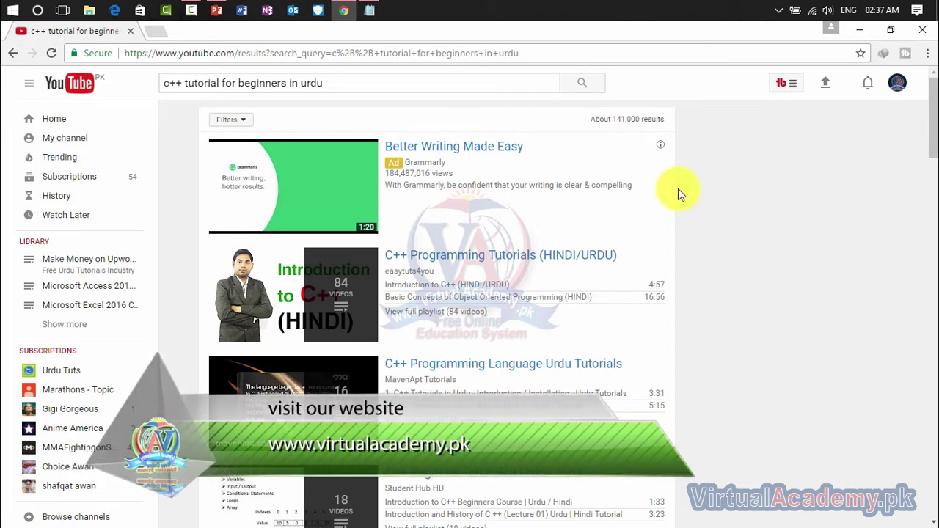
{"action": "left_click", "coordinate": [413, 263]}
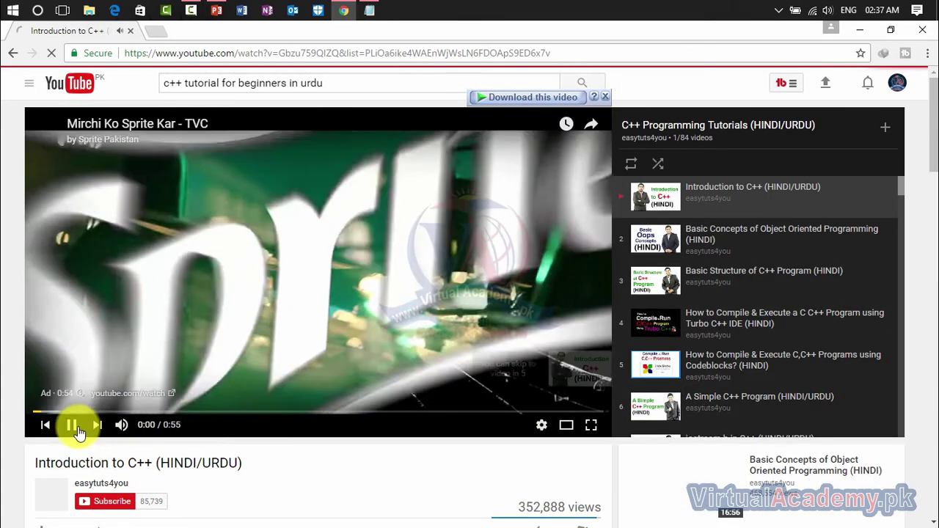
Pause the ad on the Introduction to C++ (HINDI/URDU) video and expand the video's full description.
{"action": "left_click", "coordinate": [71, 424]}
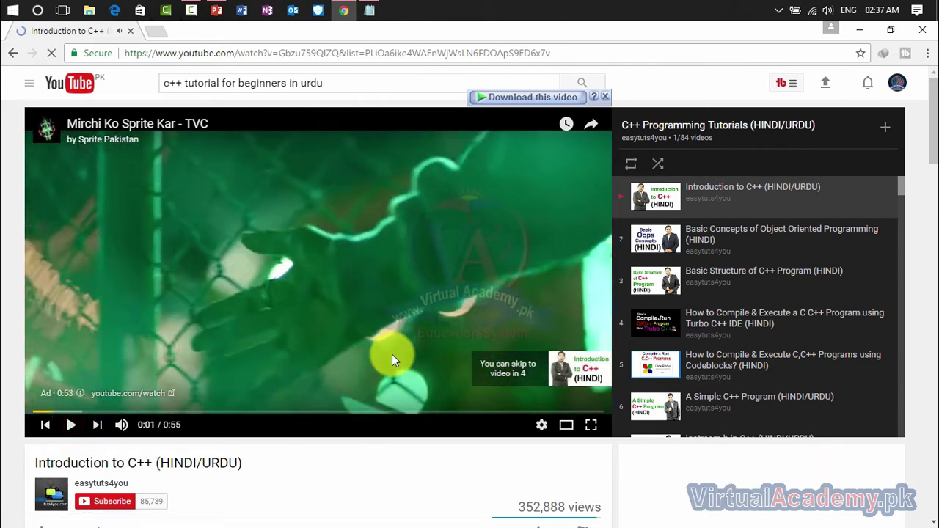
{"action": "scroll", "coordinate": [392, 354], "scroll_direction": "down", "scroll_amount": 1}
{"action": "scroll", "coordinate": [250, 396], "scroll_direction": "down", "scroll_amount": 2}
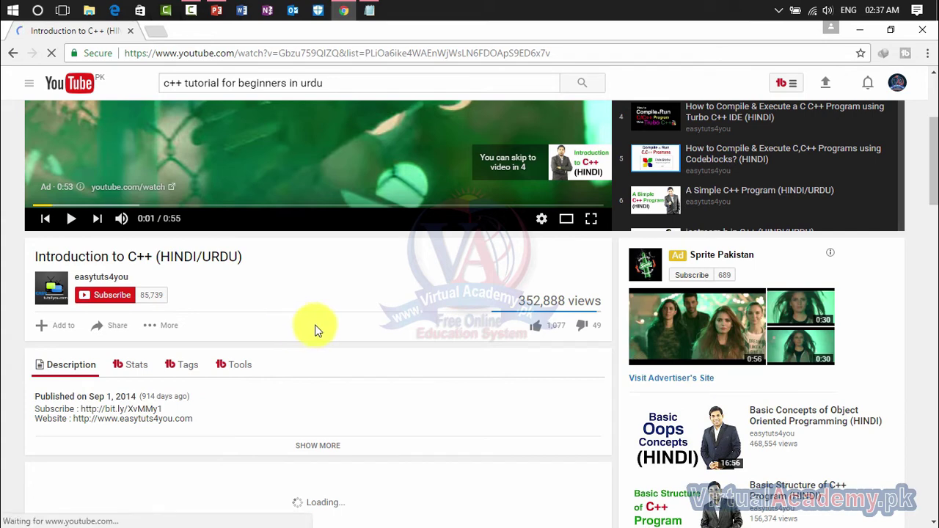
{"action": "left_click", "coordinate": [77, 370]}
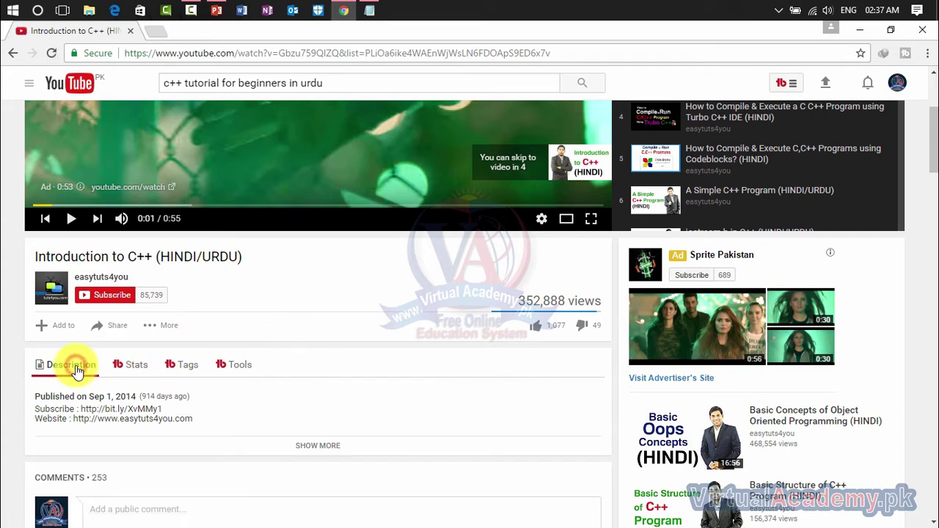
{"action": "scroll", "coordinate": [107, 358], "scroll_direction": "down", "scroll_amount": 3}
{"action": "left_click", "coordinate": [319, 246]}
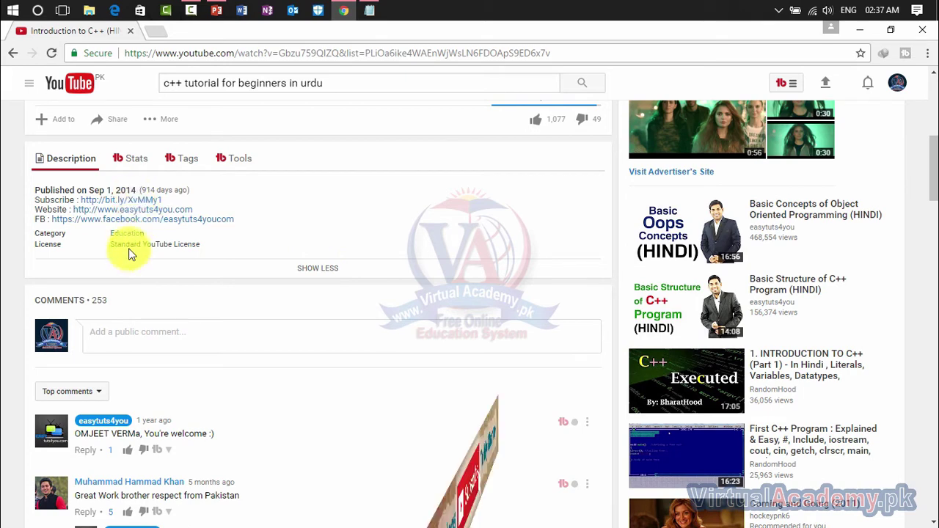
Review the video's TubeBuddy stats, covering estimated earnings, ownership, engagement ratio, like ratio and Facebook shares.
{"action": "left_click", "coordinate": [135, 161]}
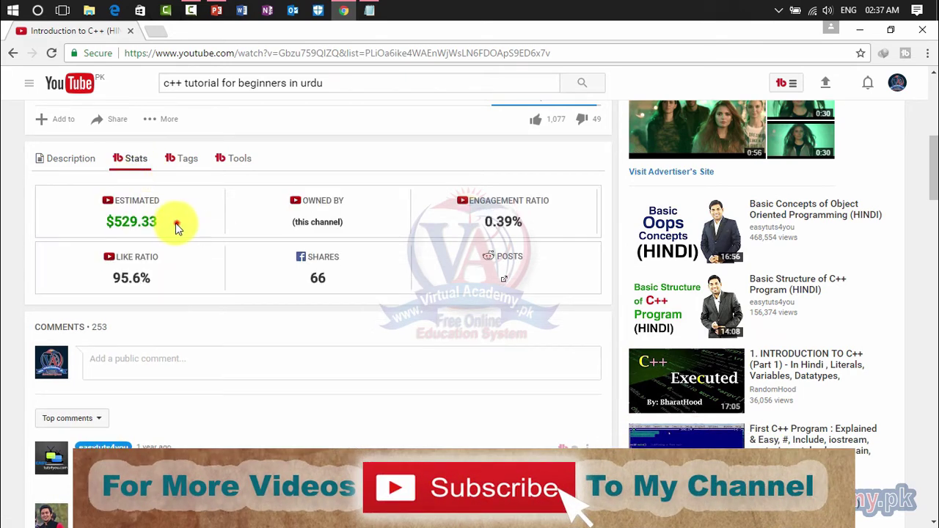
{"action": "left_click_drag", "start_coordinate": [178, 222], "coordinate": [74, 217]}
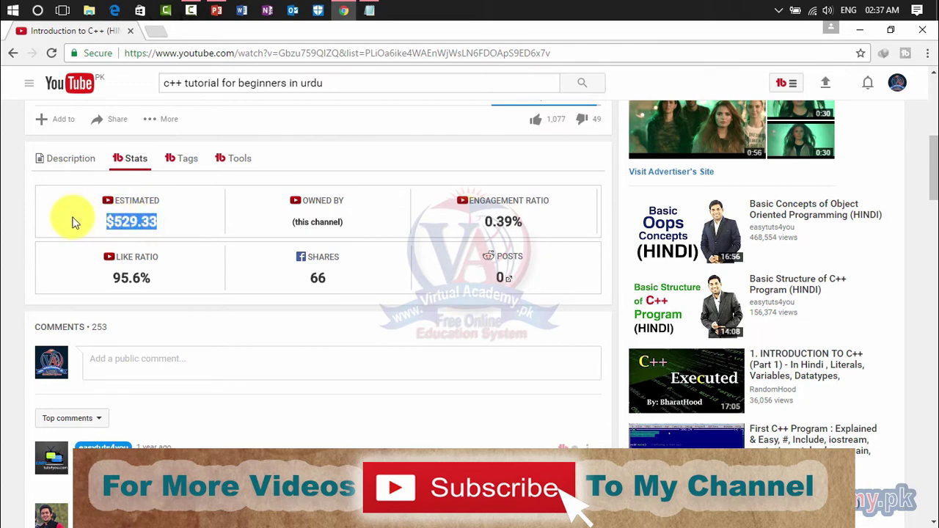
{"action": "left_click", "coordinate": [167, 218]}
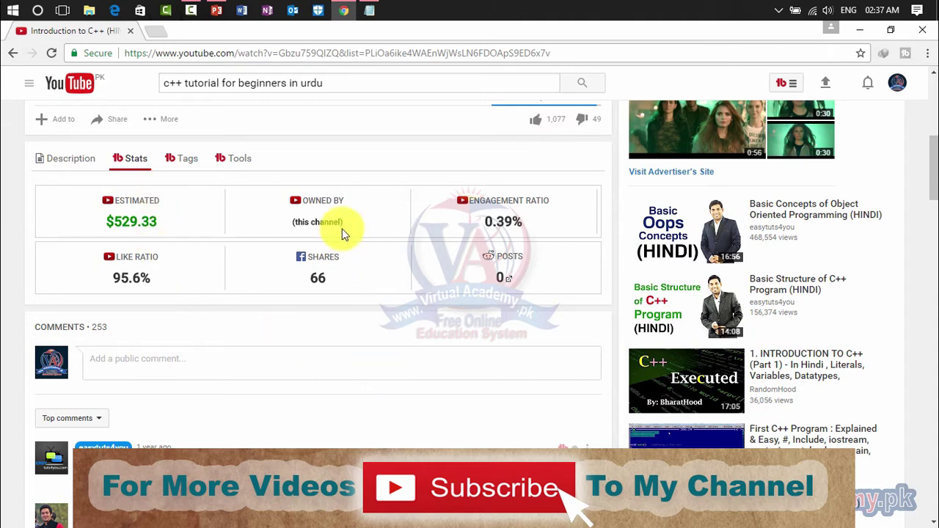
{"action": "left_click_drag", "start_coordinate": [369, 229], "coordinate": [281, 226]}
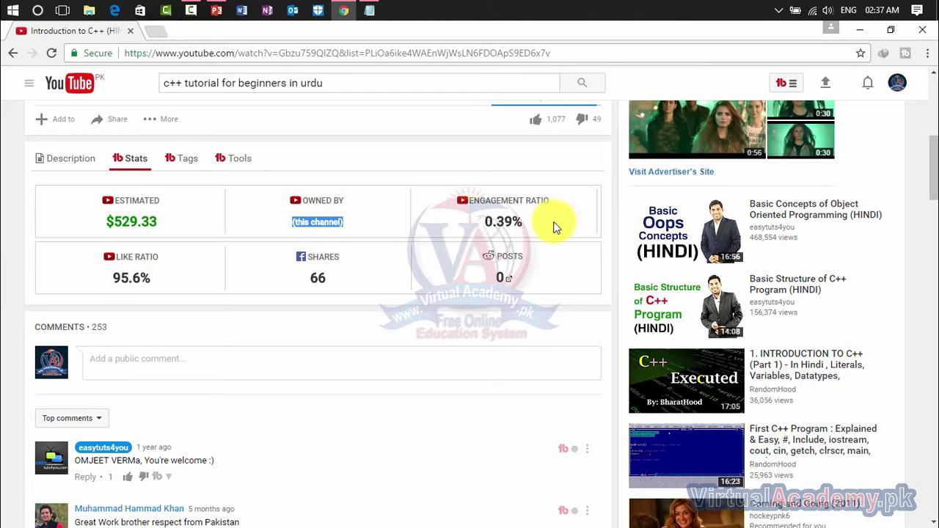
{"action": "left_click_drag", "start_coordinate": [554, 224], "coordinate": [465, 227]}
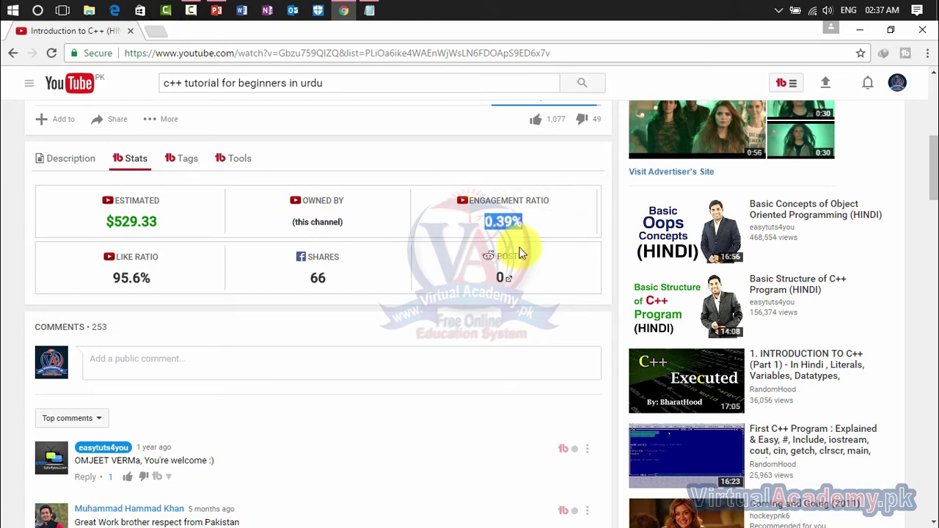
{"action": "left_click_drag", "start_coordinate": [147, 276], "coordinate": [44, 277]}
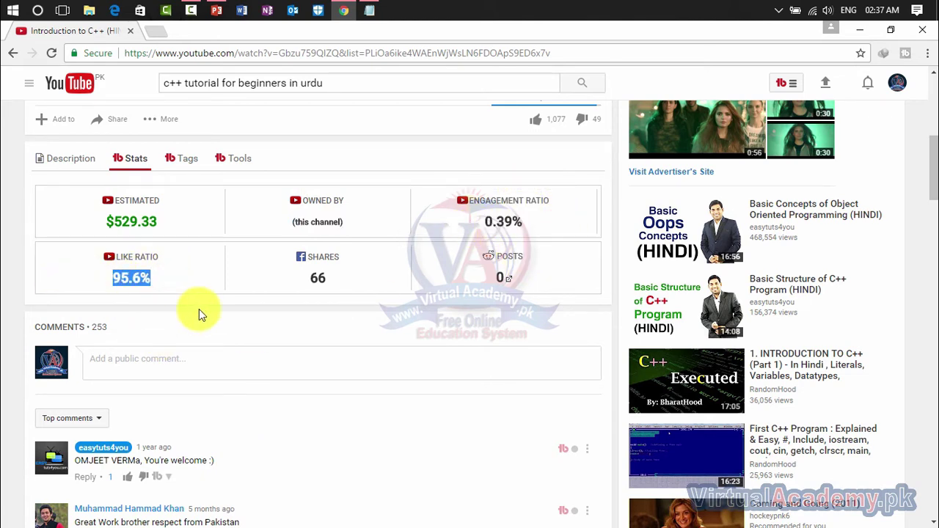
{"action": "left_click_drag", "start_coordinate": [324, 273], "coordinate": [241, 278]}
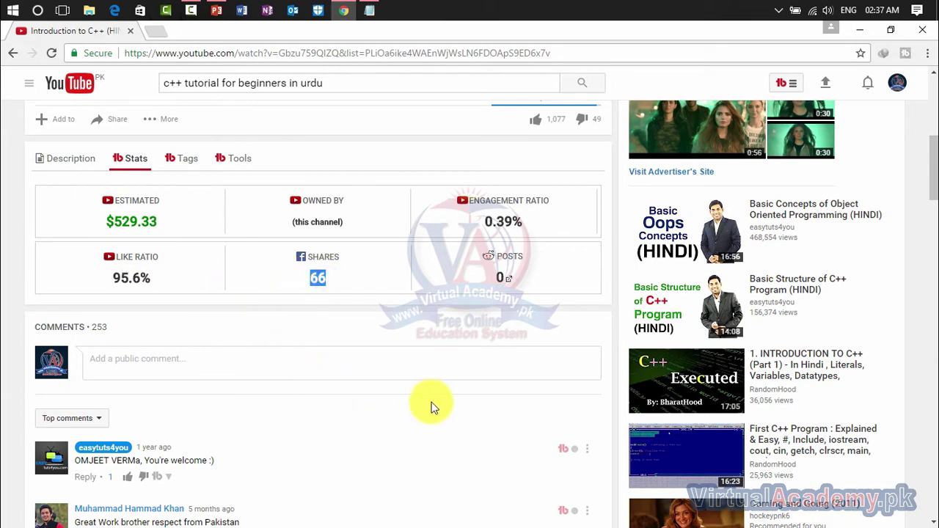
{"action": "left_click", "coordinate": [336, 284]}
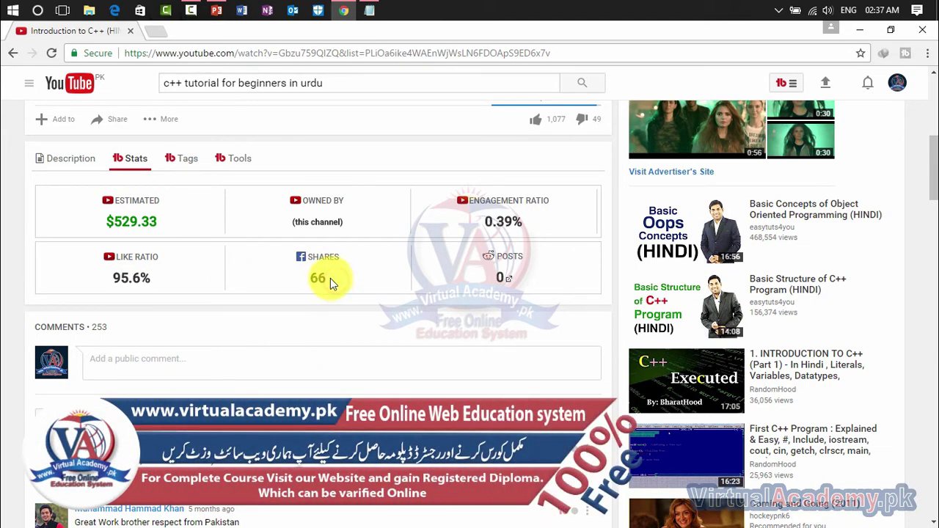
{"action": "double_click", "coordinate": [317, 276]}
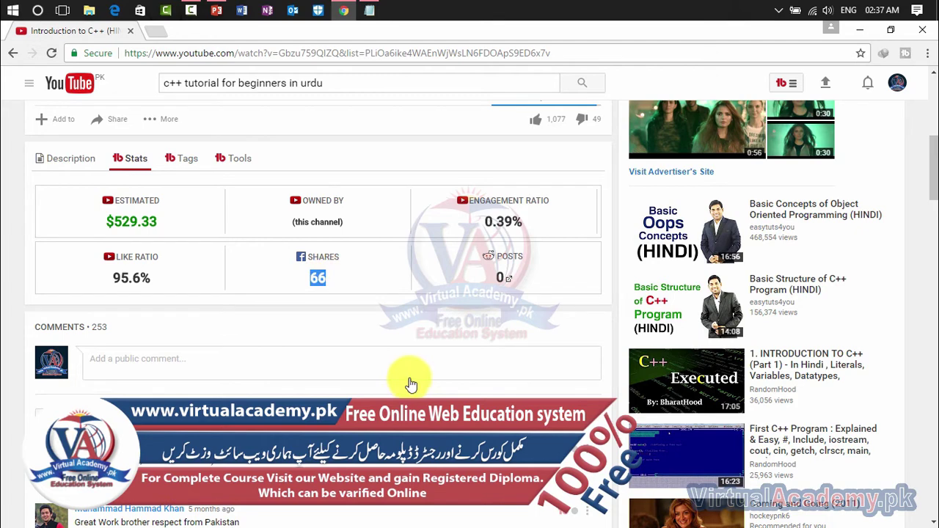
{"action": "scroll", "coordinate": [408, 374], "scroll_direction": "up", "scroll_amount": 1}
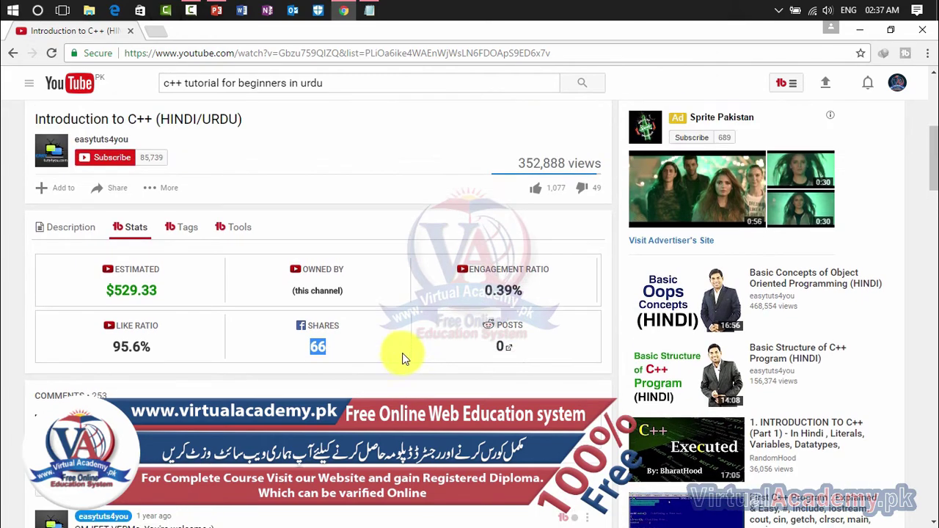
Review the TubeBuddy tags of the Introduction to C++ video with their search ranks, and copy the tags.
{"action": "left_click", "coordinate": [187, 231]}
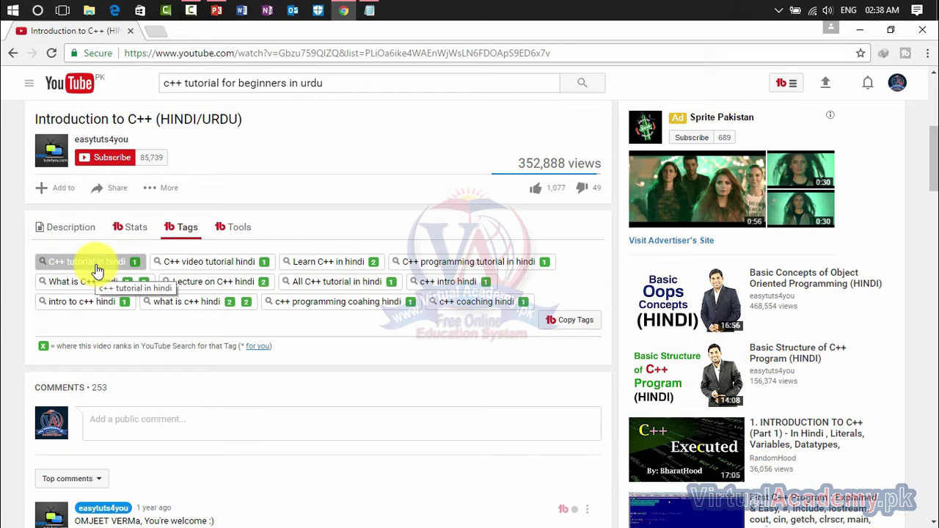
{"action": "scroll", "coordinate": [367, 293], "scroll_direction": "up", "scroll_amount": 2}
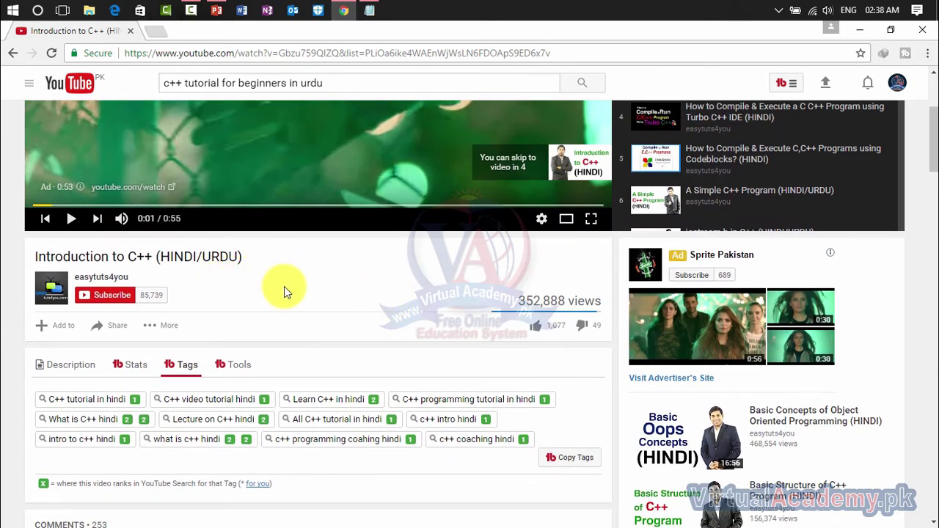
{"action": "scroll", "coordinate": [284, 286], "scroll_direction": "down", "scroll_amount": 1}
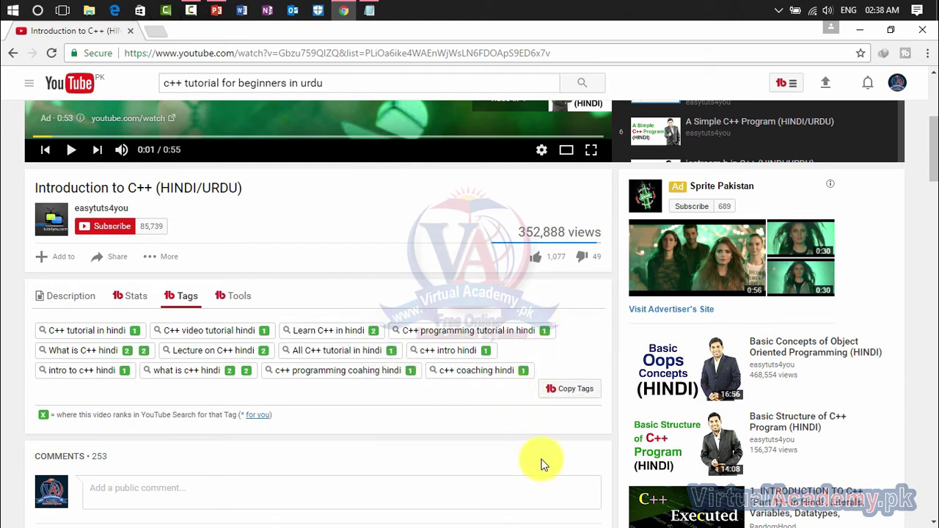
{"action": "left_click", "coordinate": [574, 393]}
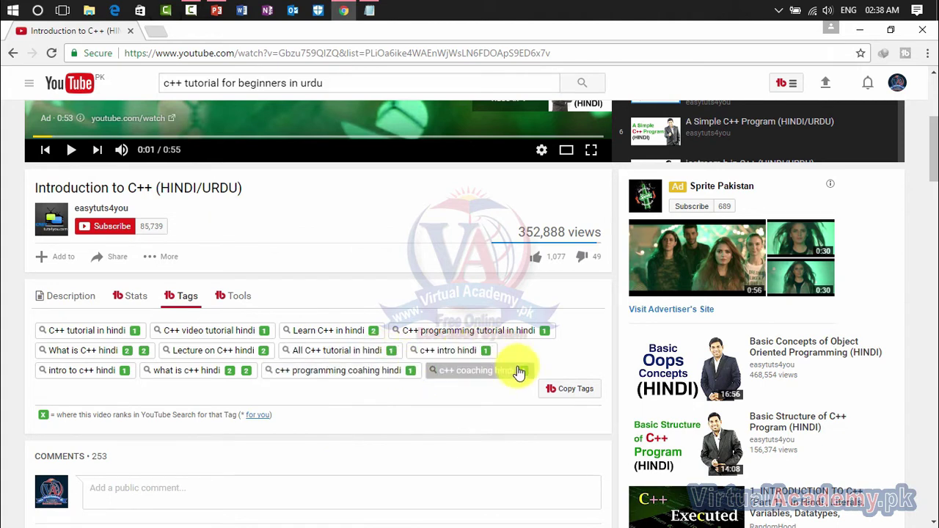
{"action": "left_click_drag", "start_coordinate": [230, 345], "coordinate": [253, 348]}
{"action": "scroll", "coordinate": [826, 475], "scroll_direction": "up", "scroll_amount": 4}
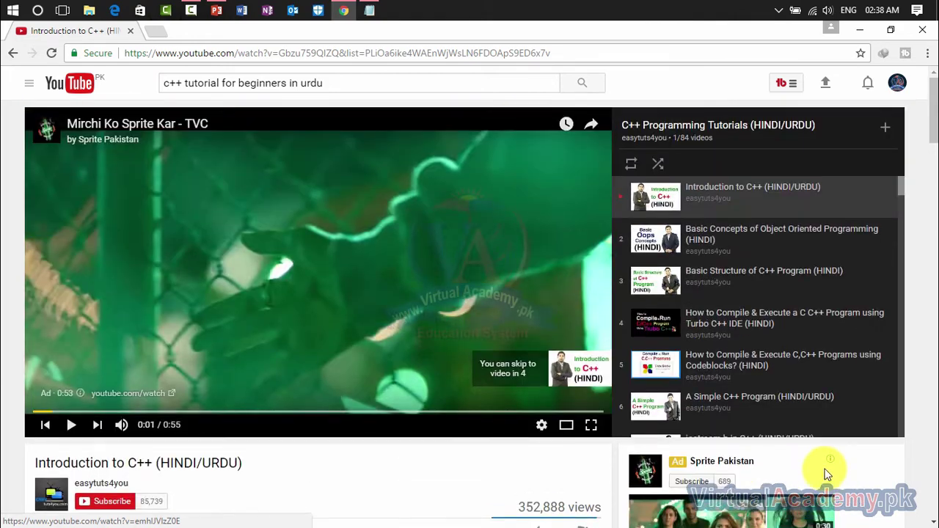
Return to the search results, open the C++ Programming Language Urdu Tutorials playlist by MavenApt Tutorials and pause its first video.
{"action": "left_click", "coordinate": [13, 52]}
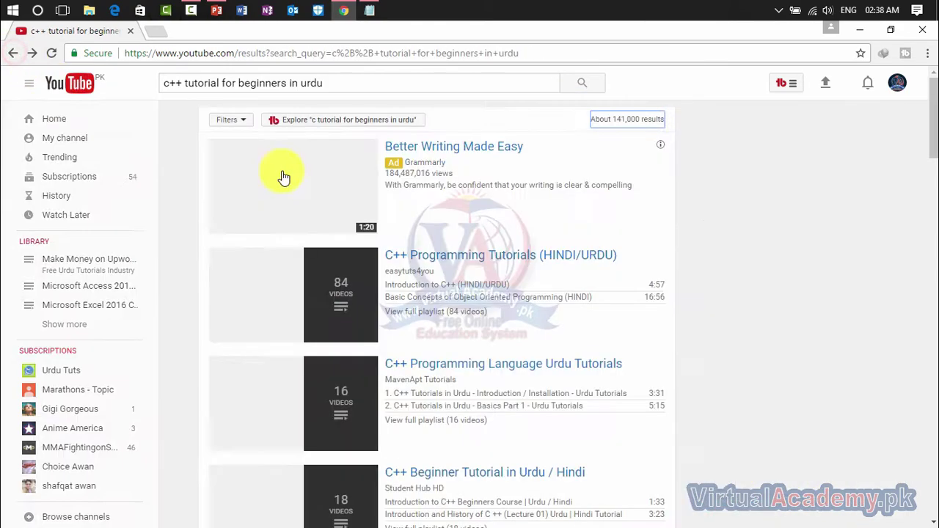
{"action": "scroll", "coordinate": [389, 372], "scroll_direction": "down", "scroll_amount": 2}
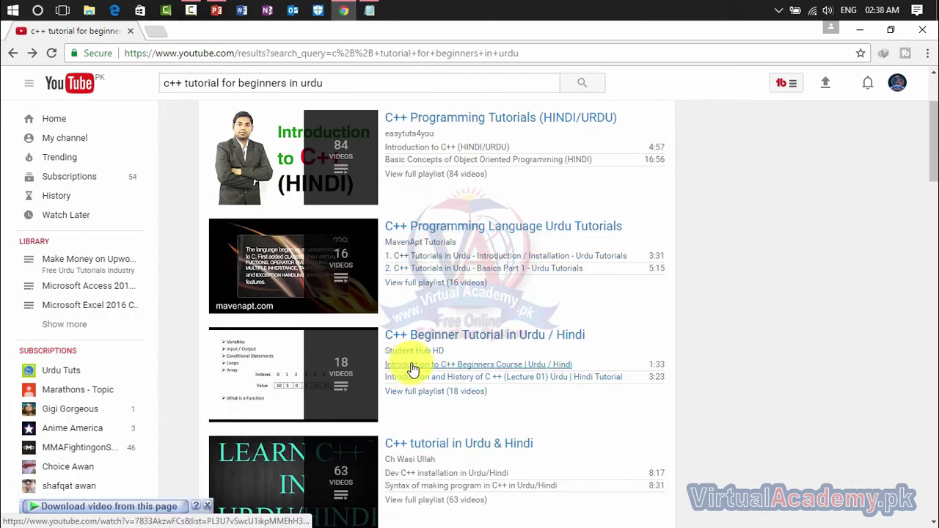
{"action": "left_click", "coordinate": [435, 225]}
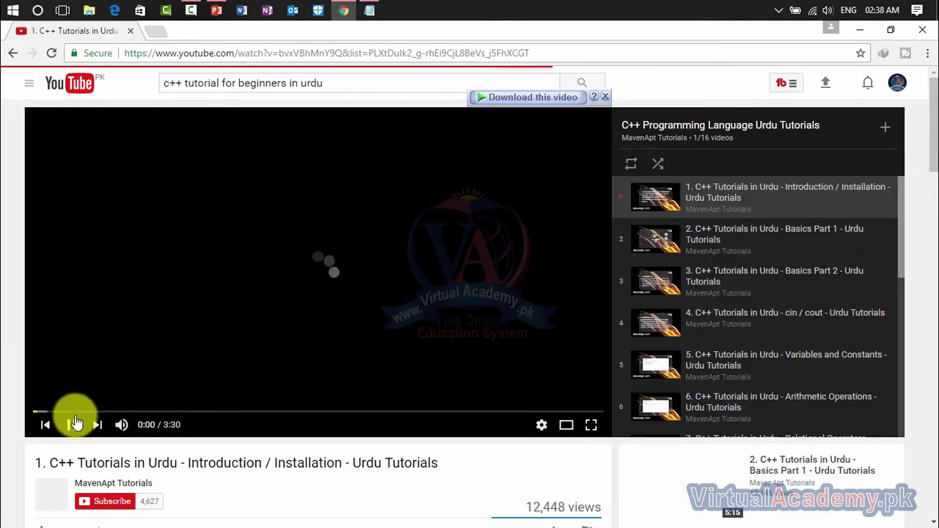
{"action": "left_click", "coordinate": [75, 412]}
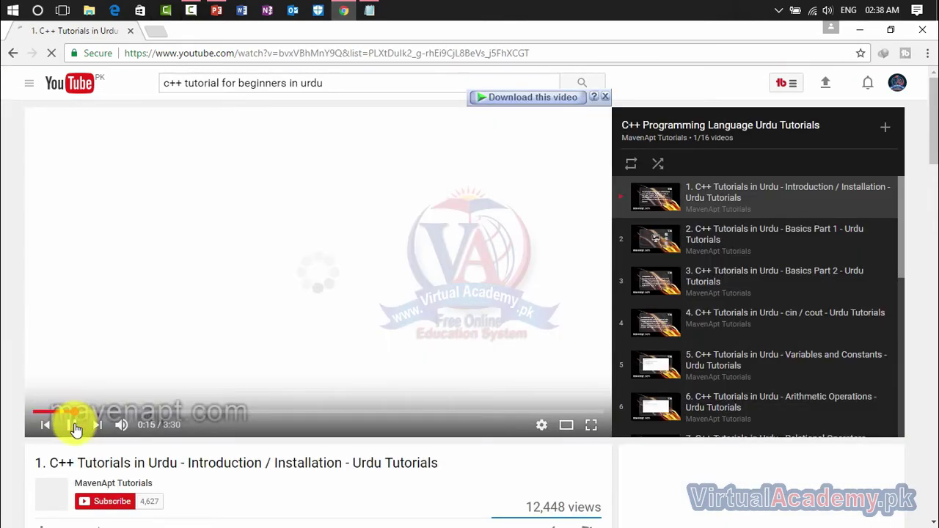
{"action": "scroll", "coordinate": [183, 344], "scroll_direction": "down", "scroll_amount": 3}
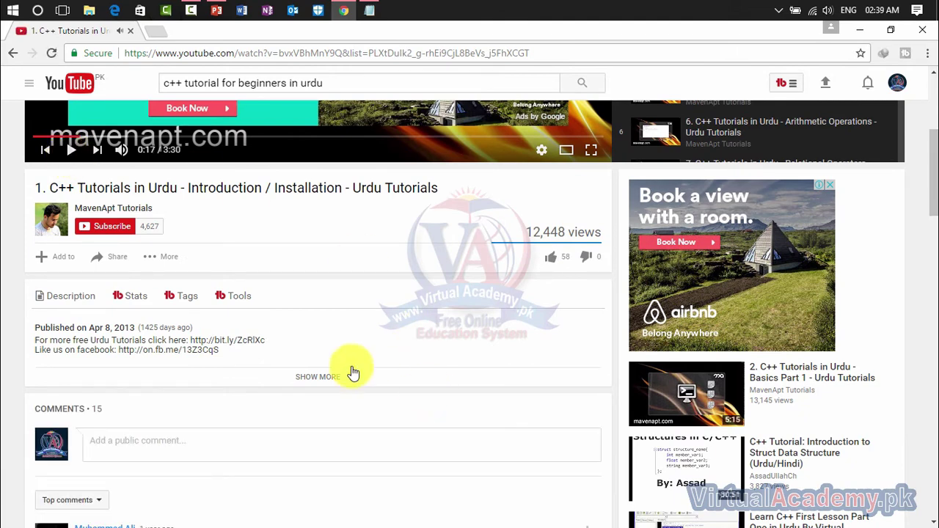
Examine the TubeBuddy tags of the MavenApt Introduction / Installation video and their search ranks.
{"action": "left_click", "coordinate": [185, 296]}
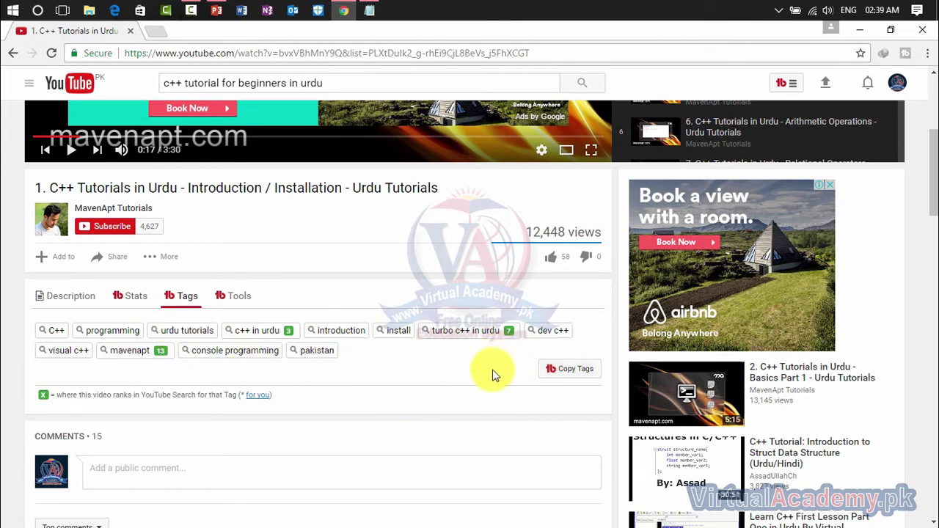
{"action": "scroll", "coordinate": [476, 402], "scroll_direction": "up", "scroll_amount": 3}
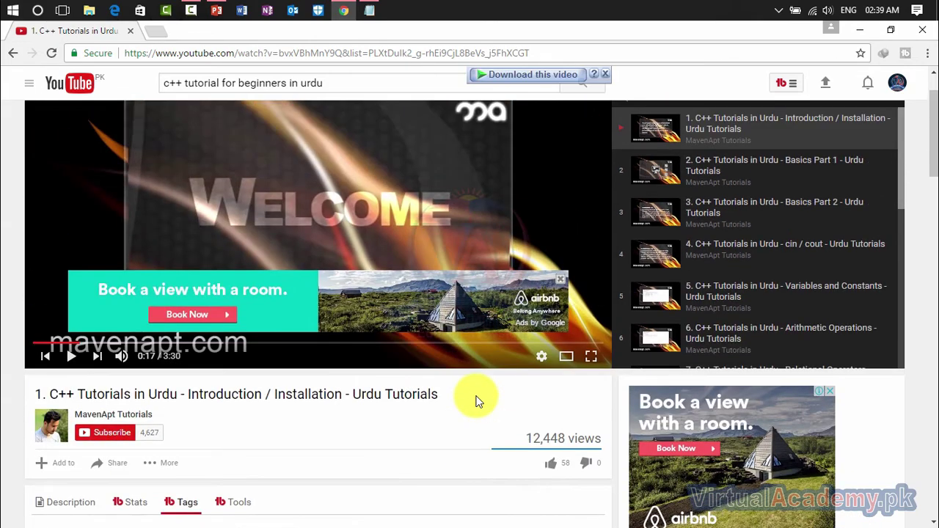
{"action": "scroll", "coordinate": [475, 402], "scroll_direction": "down", "scroll_amount": 3}
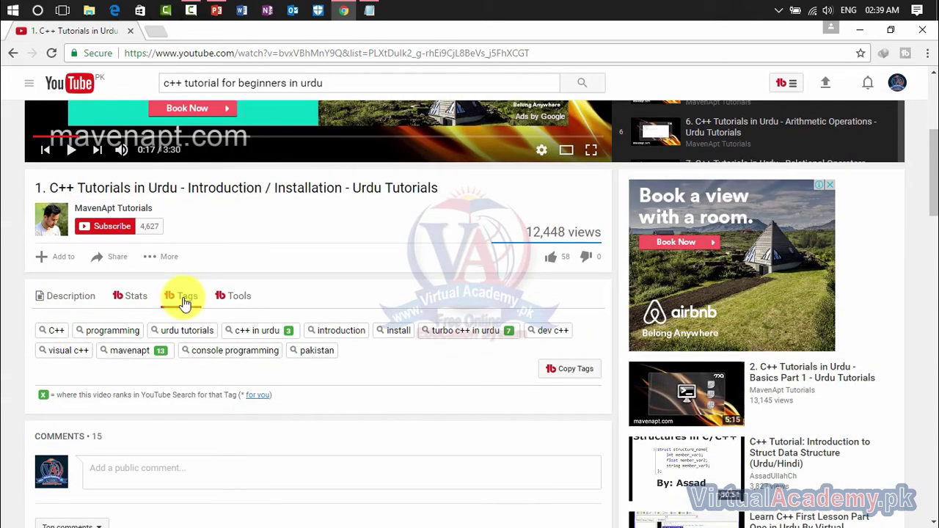
Check the video's mentions on Twitter, Reddit, Google+, Pinterest and Facebook with TubeBuddy's Social Monitor tool, and close it.
{"action": "left_click", "coordinate": [239, 301]}
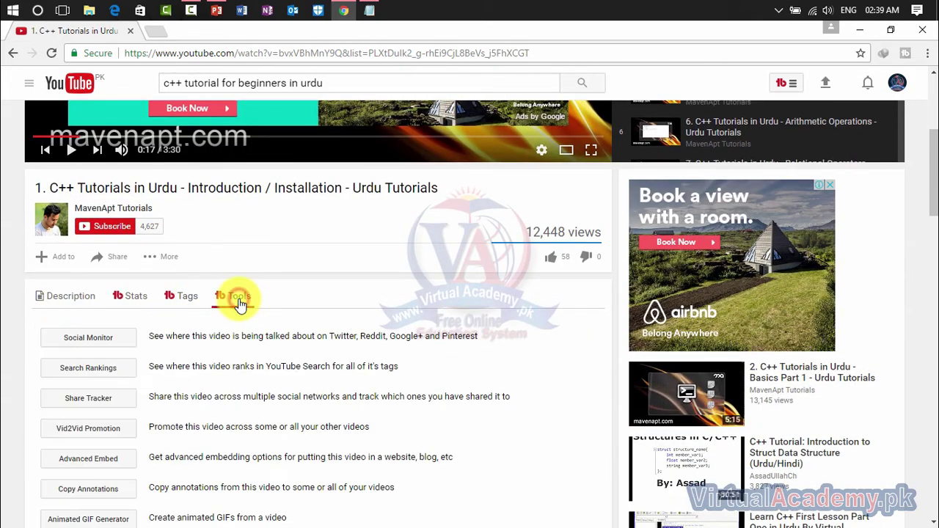
{"action": "left_click", "coordinate": [89, 341]}
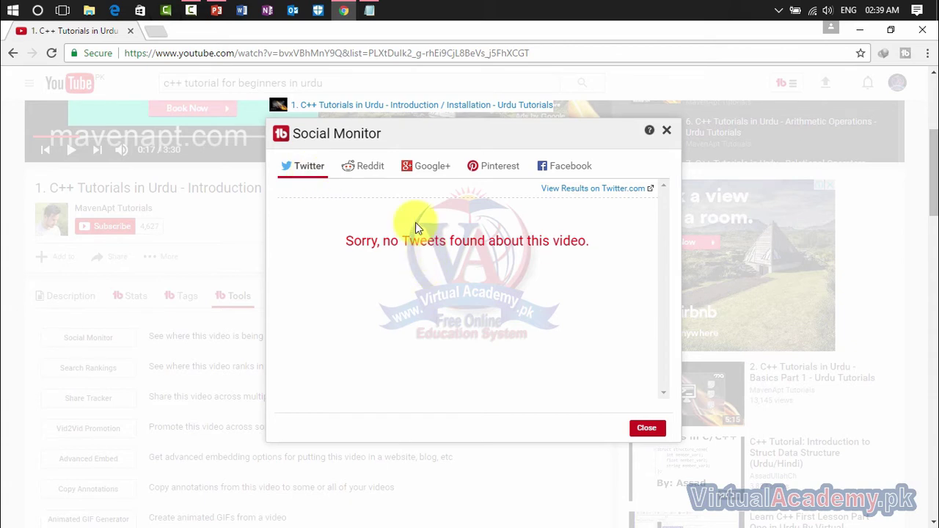
{"action": "left_click", "coordinate": [370, 177]}
{"action": "left_click", "coordinate": [427, 169]}
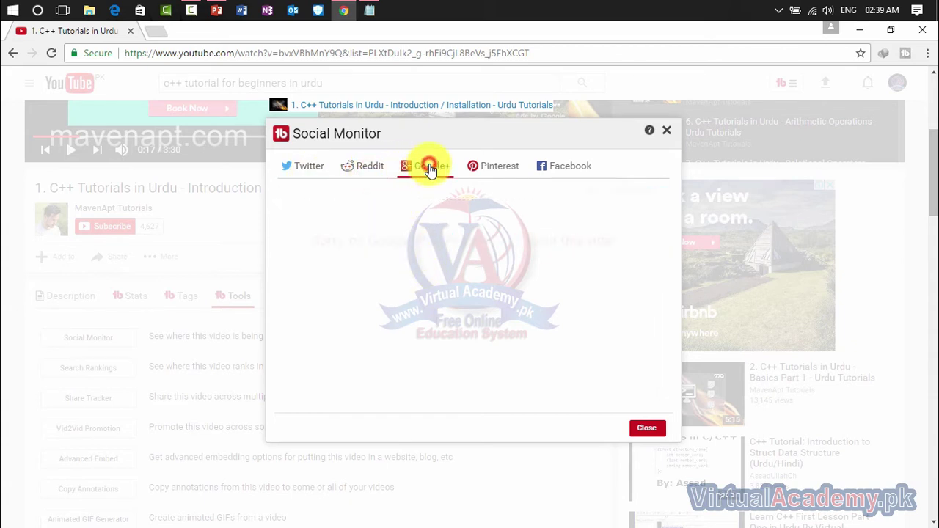
{"action": "left_click", "coordinate": [492, 171]}
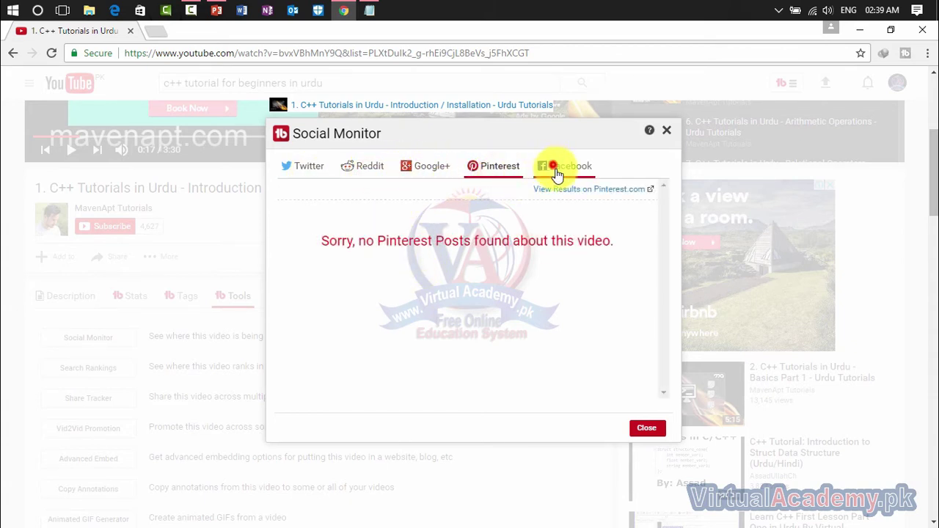
{"action": "left_click", "coordinate": [557, 170]}
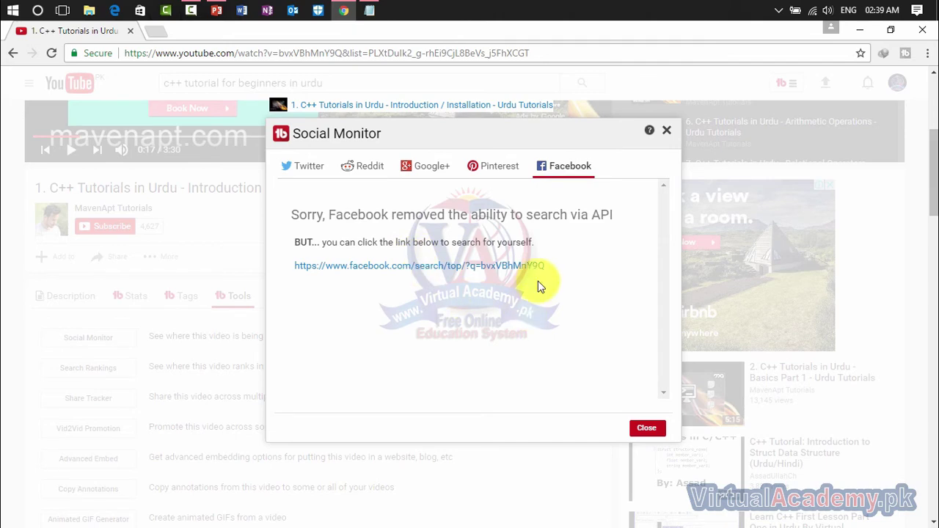
{"action": "left_click", "coordinate": [666, 131]}
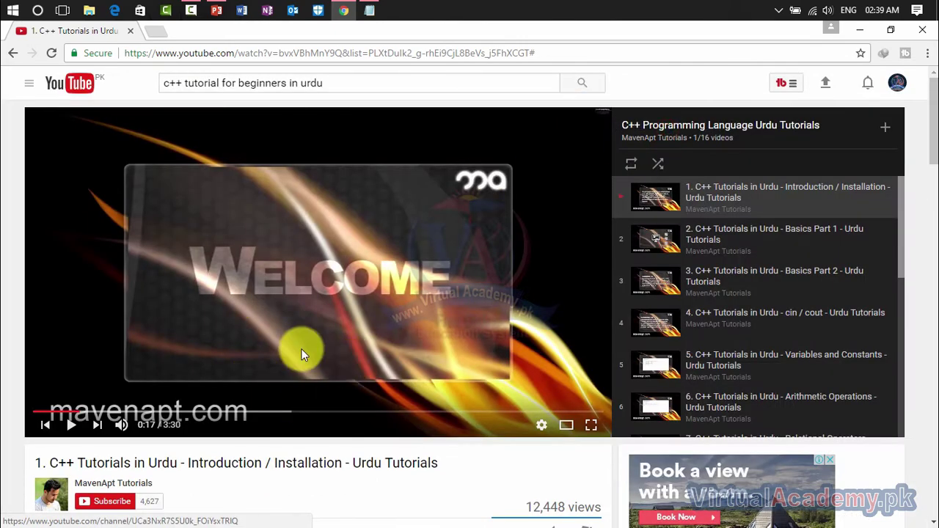
Open TubeBuddy's Search Rankings tool for the MavenApt video to see how its tags rank.
{"action": "scroll", "coordinate": [300, 358], "scroll_direction": "down", "scroll_amount": 3}
{"action": "scroll", "coordinate": [125, 352], "scroll_direction": "down", "scroll_amount": 2}
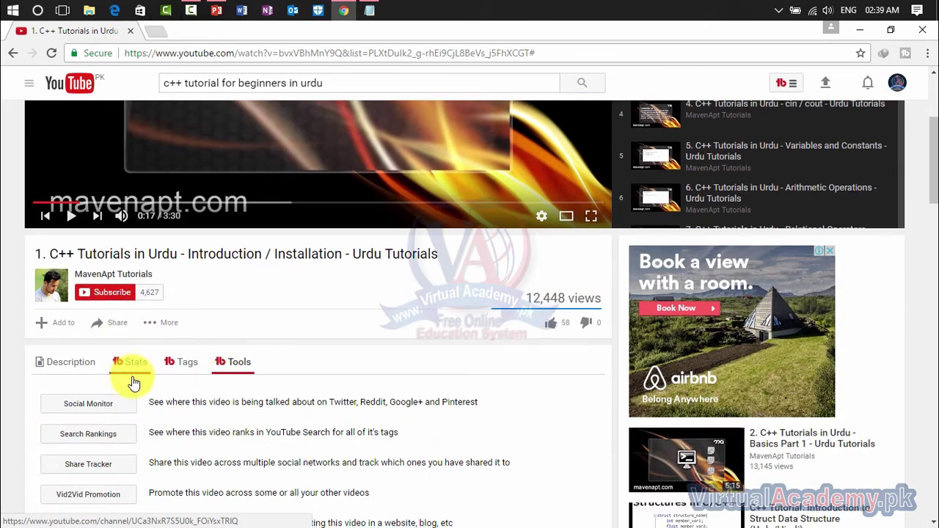
{"action": "left_click", "coordinate": [99, 300]}
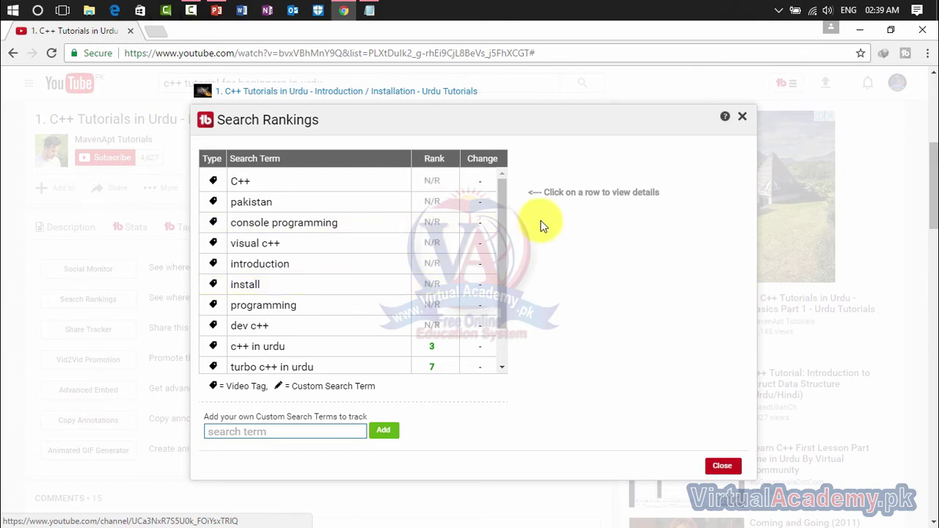
Review the remaining tag ranks in Search Rankings, view the ranking details for "urdu tutorials", and close the tool.
{"action": "left_click_drag", "start_coordinate": [506, 217], "coordinate": [503, 247]}
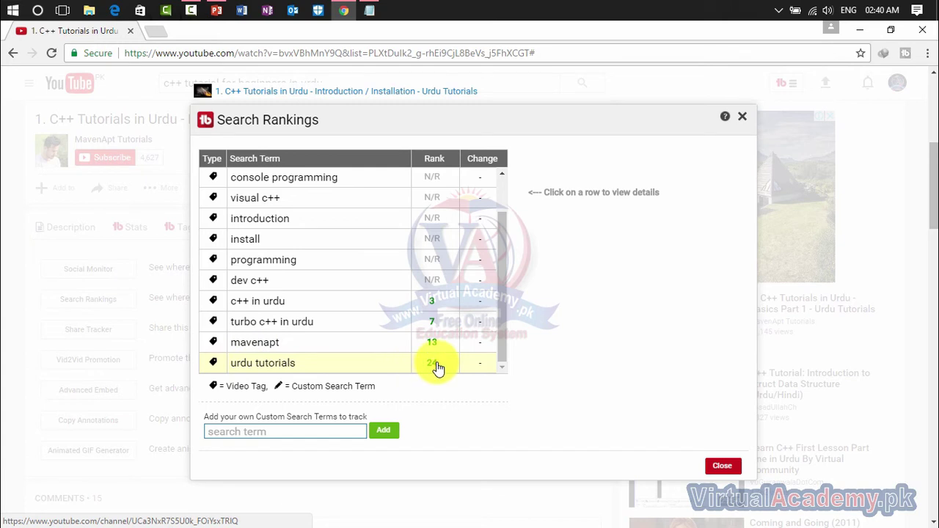
{"action": "left_click", "coordinate": [478, 367]}
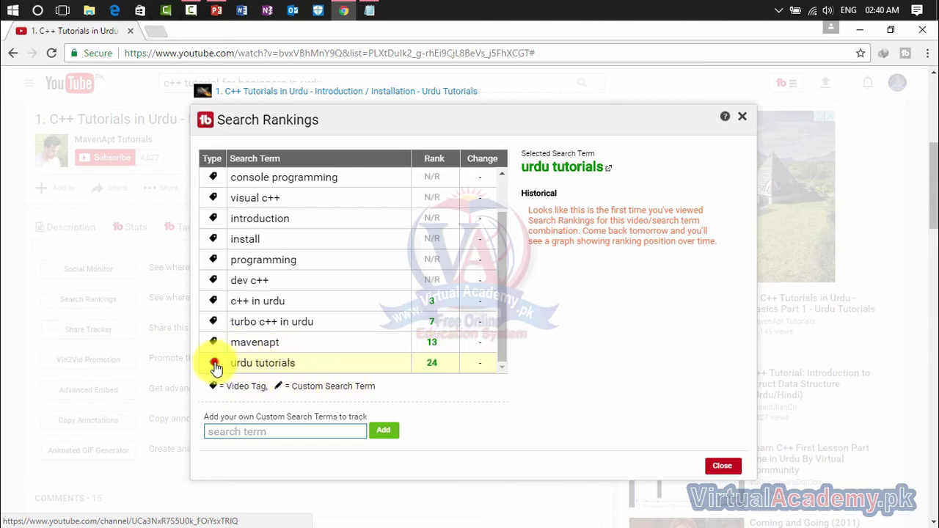
{"action": "left_click", "coordinate": [215, 364]}
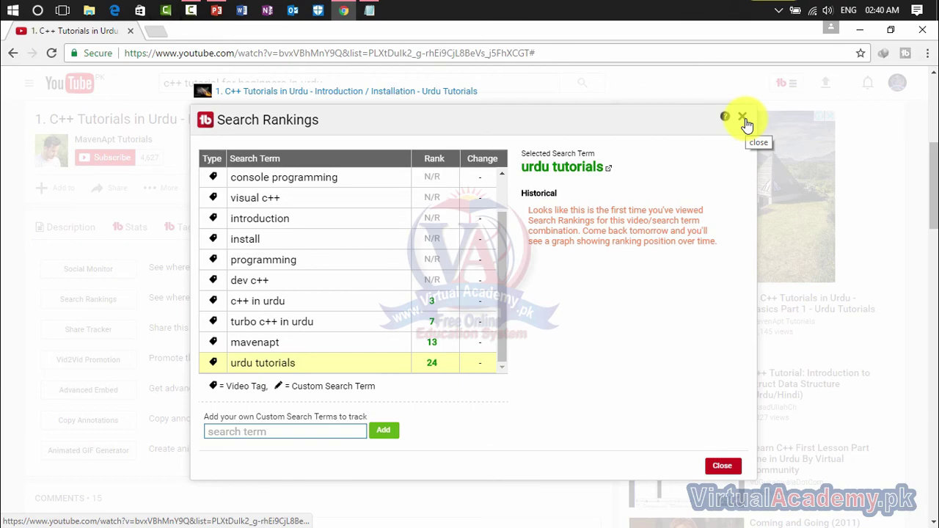
{"action": "left_click", "coordinate": [743, 119]}
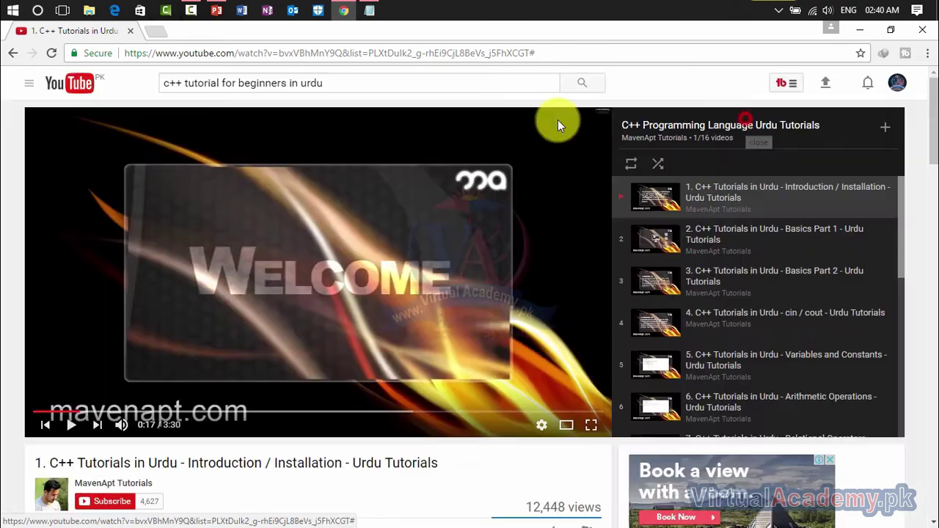
View the Advanced Embed options of the MavenApt video in TubeBuddy's tools and close them.
{"action": "scroll", "coordinate": [387, 346], "scroll_direction": "down", "scroll_amount": 3}
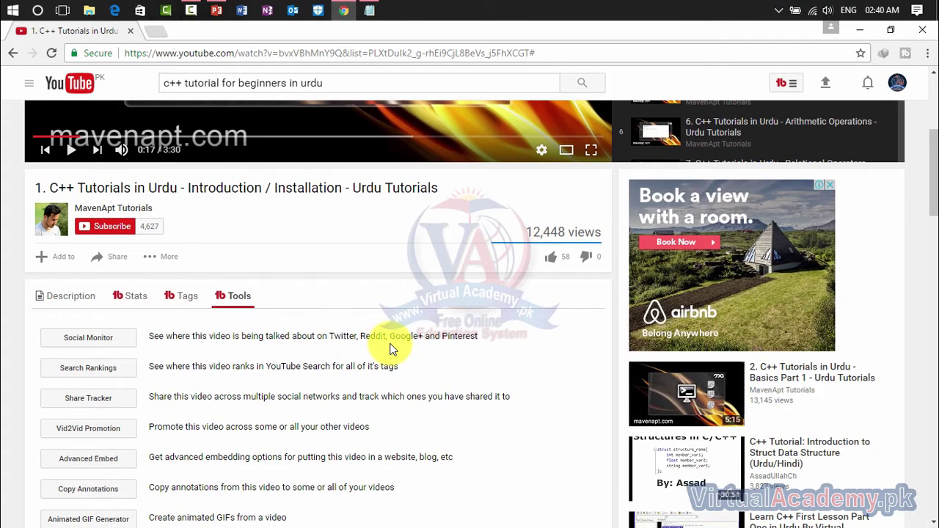
{"action": "scroll", "coordinate": [388, 347], "scroll_direction": "down", "scroll_amount": 2}
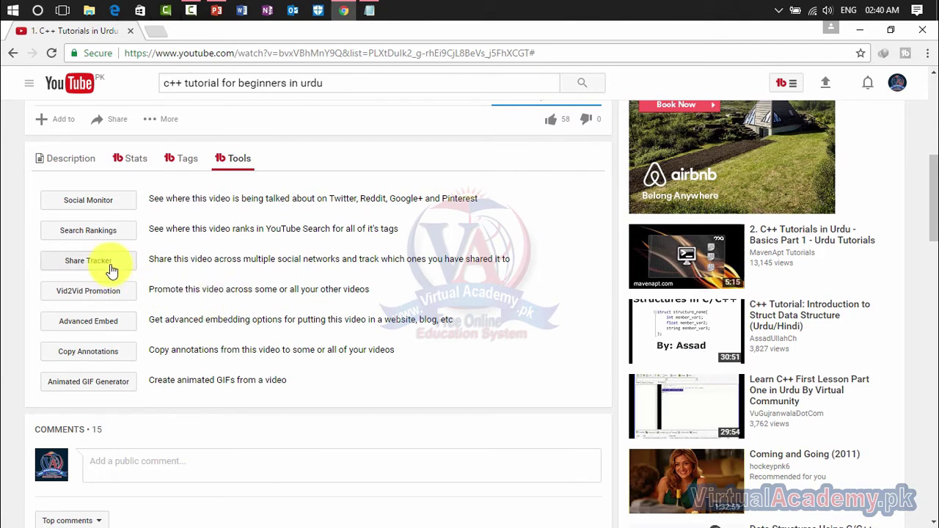
{"action": "left_click", "coordinate": [105, 321]}
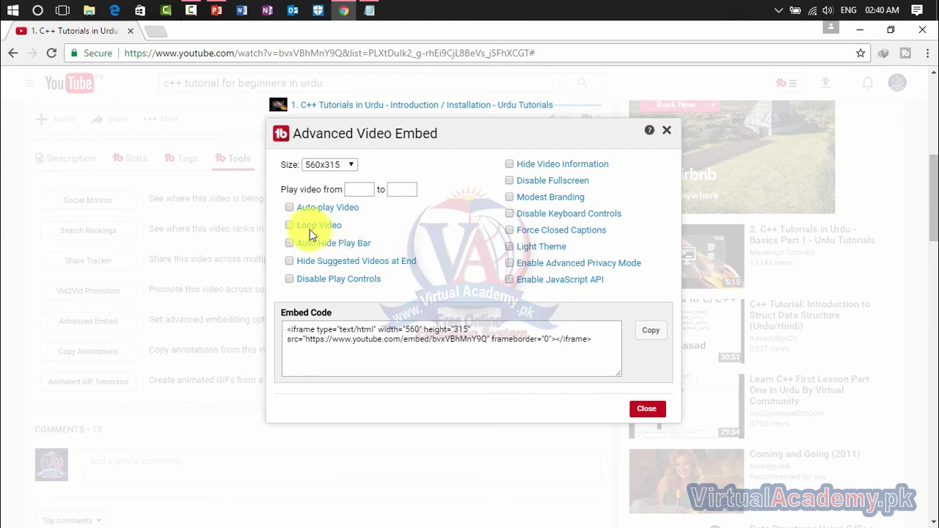
{"action": "left_click", "coordinate": [663, 133]}
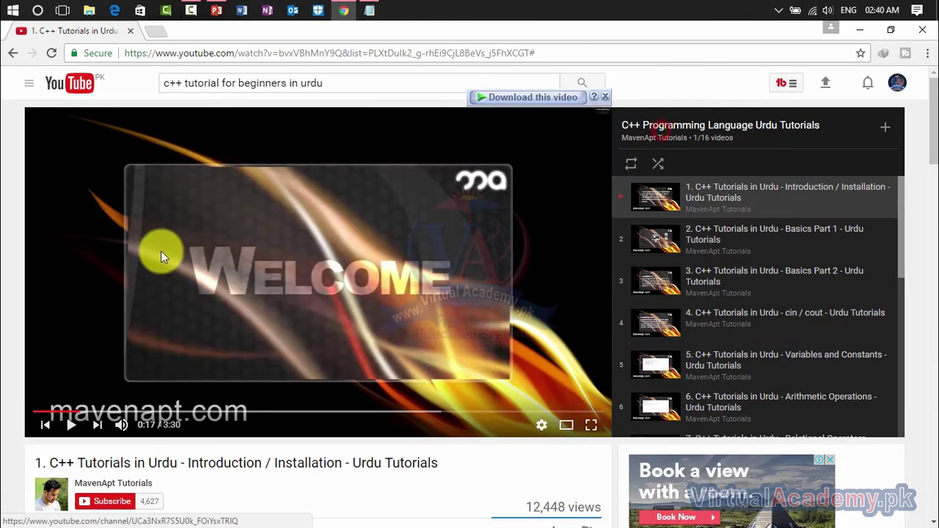
Look at TubeBuddy's Copy Annotations tool for the MavenApt video and cancel it without copying anything.
{"action": "scroll", "coordinate": [161, 318], "scroll_direction": "down", "scroll_amount": 3}
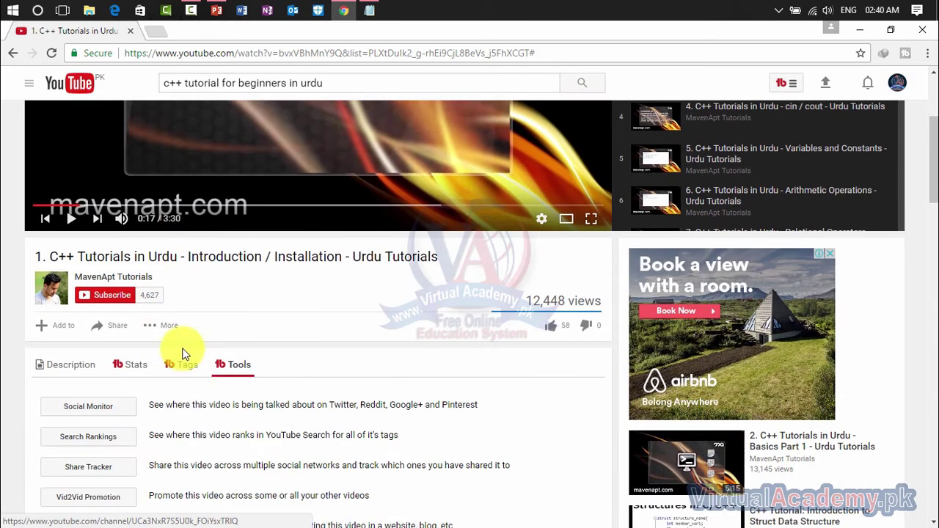
{"action": "scroll", "coordinate": [235, 371], "scroll_direction": "down", "scroll_amount": 4}
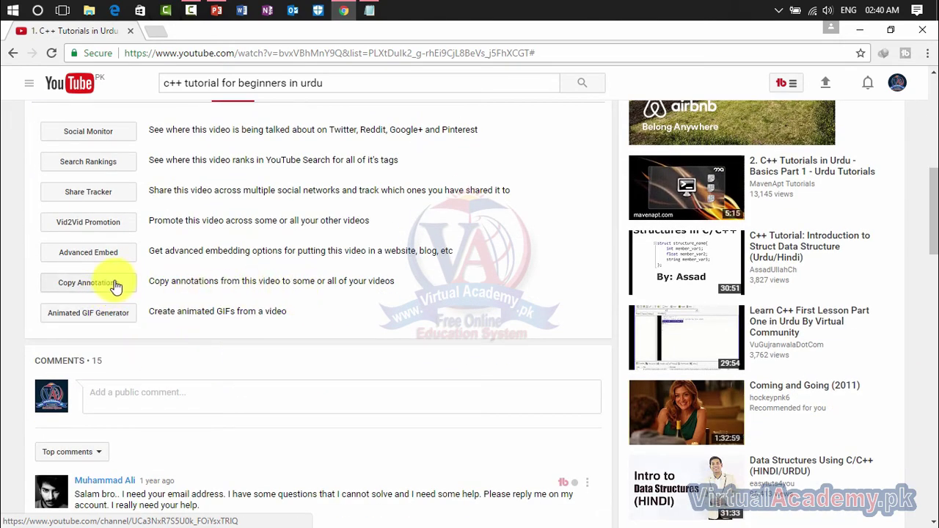
{"action": "left_click", "coordinate": [112, 282]}
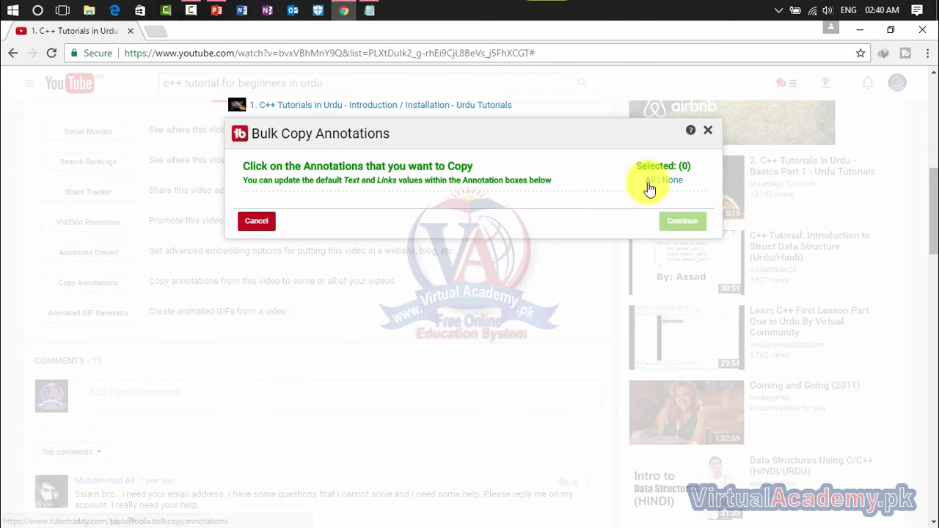
{"action": "left_click", "coordinate": [268, 222]}
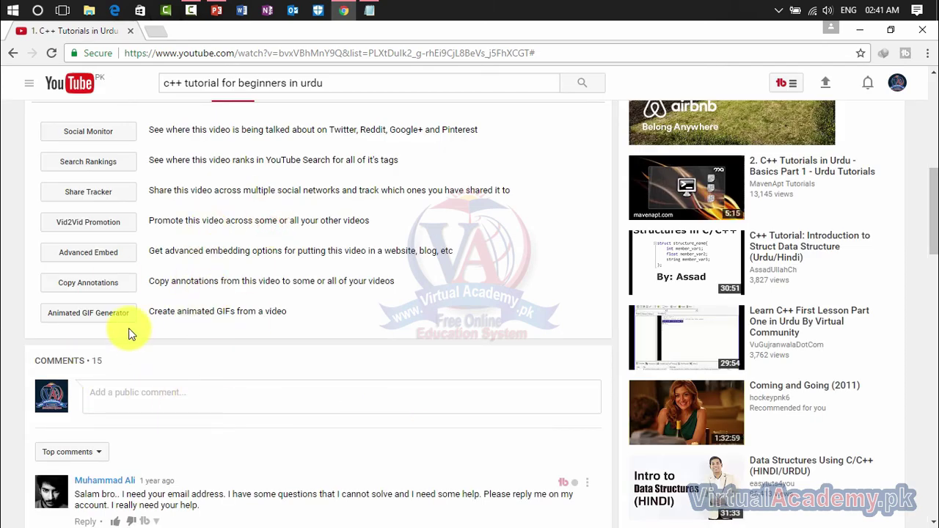
Open TubeBuddy's Best Time To Publish tool and examine the channel's daily views by weekday and its hourly engagement.
{"action": "scroll", "coordinate": [129, 332], "scroll_direction": "up", "scroll_amount": 6}
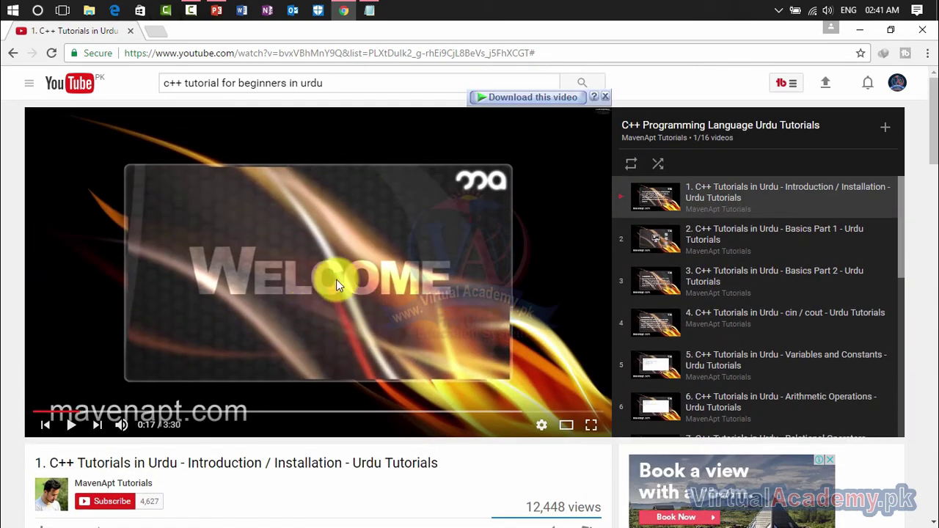
{"action": "left_click", "coordinate": [779, 84]}
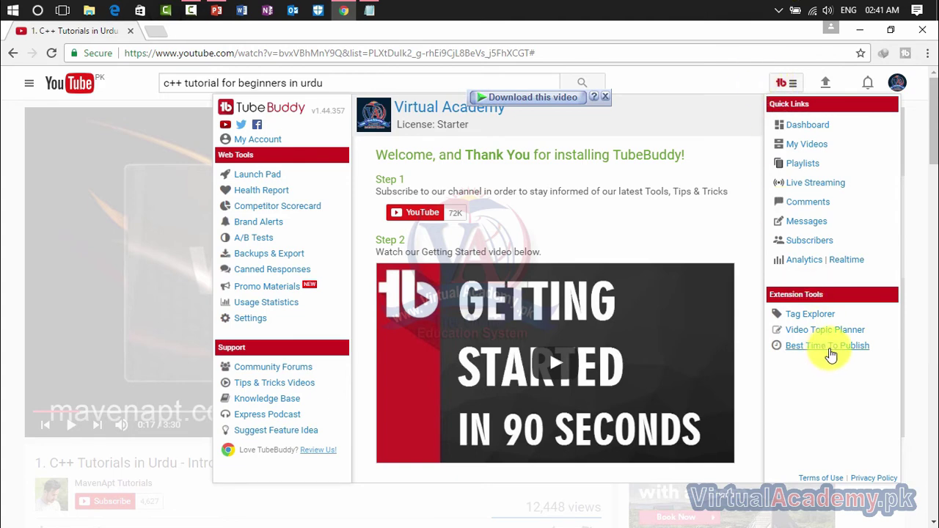
{"action": "left_click", "coordinate": [827, 348]}
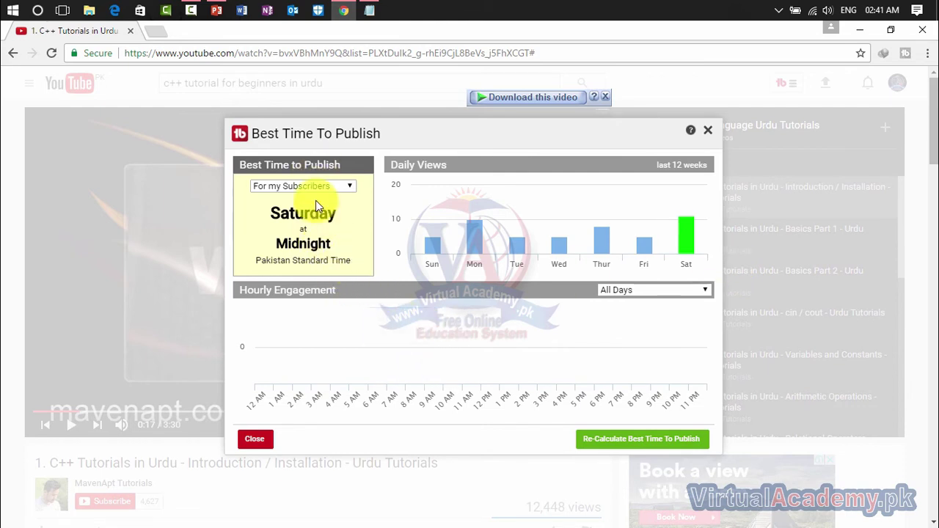
{"action": "mouse_move", "coordinate": [689, 248]}
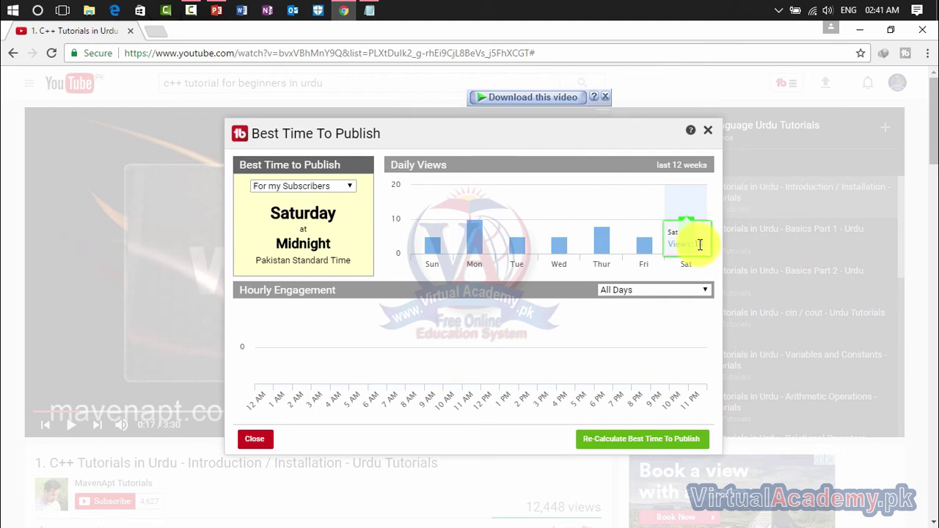
{"action": "mouse_move", "coordinate": [608, 251]}
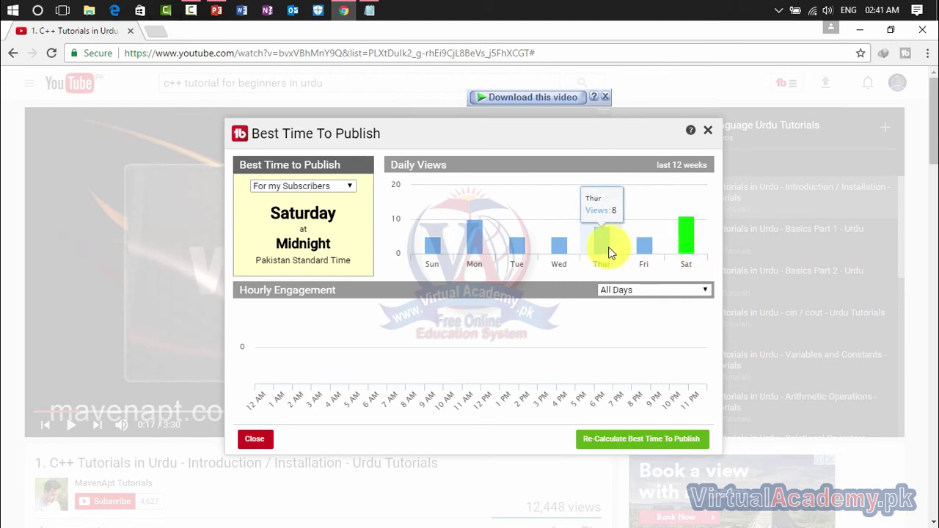
{"action": "mouse_move", "coordinate": [471, 253]}
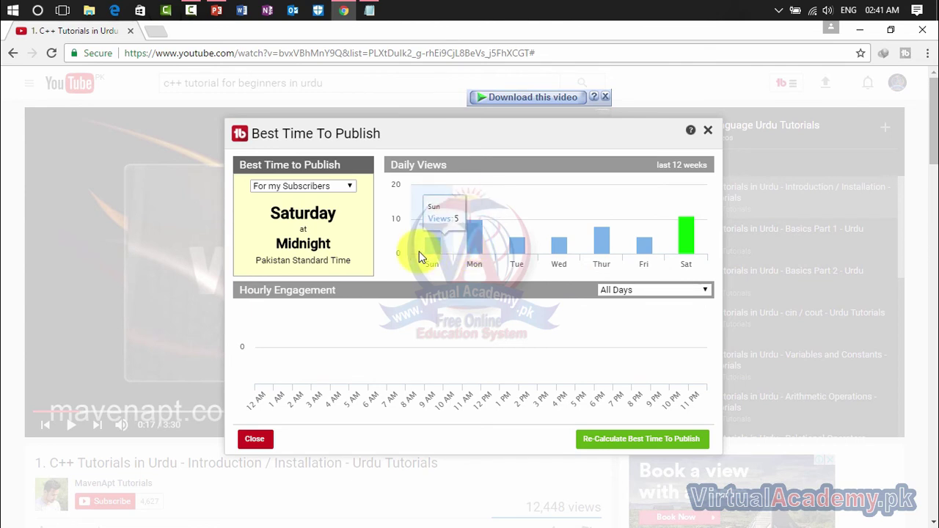
{"action": "mouse_move", "coordinate": [429, 246]}
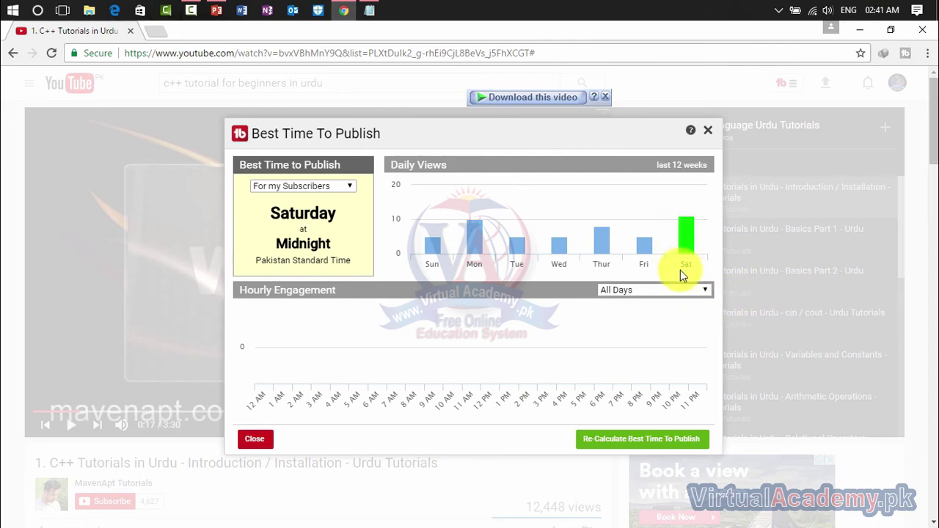
{"action": "mouse_move", "coordinate": [682, 329]}
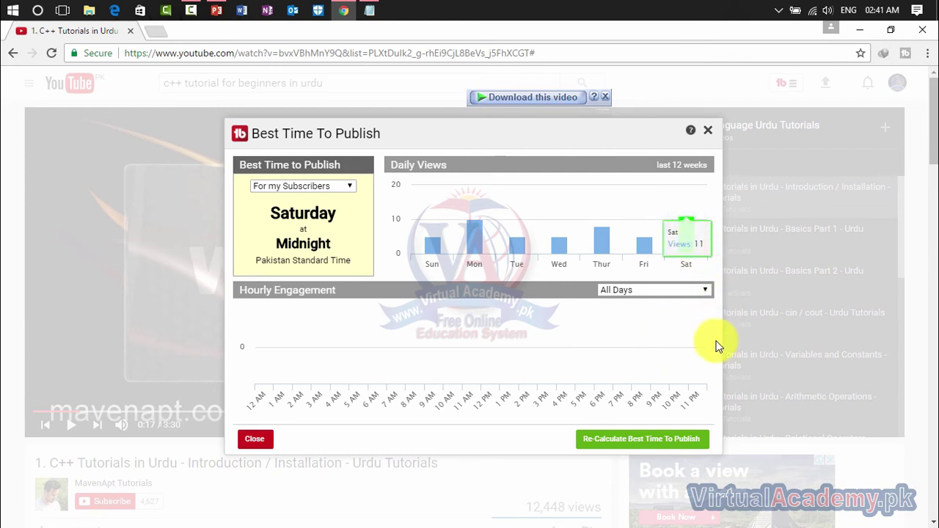
Check the current date and time in the system calendar, compare with Saturday's daily views, and close Best Time To Publish.
{"action": "left_click", "coordinate": [885, 11]}
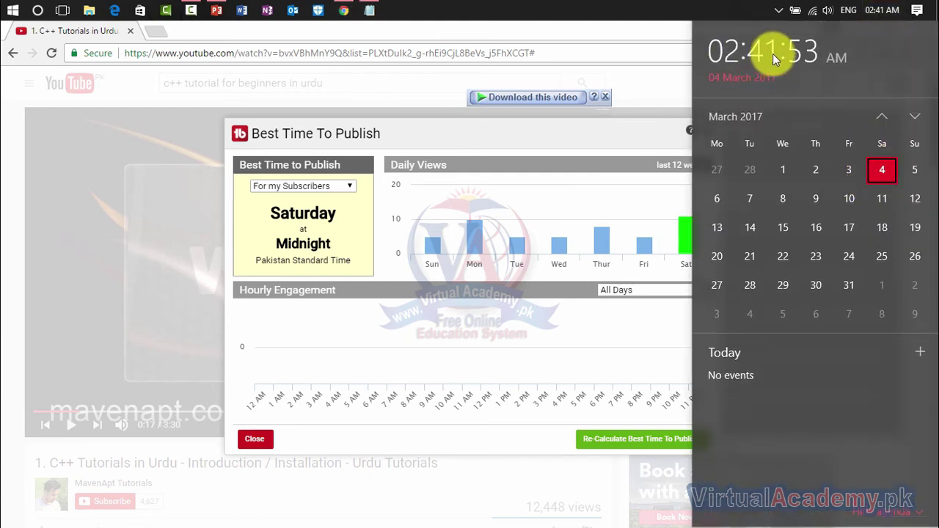
{"action": "left_click", "coordinate": [639, 10]}
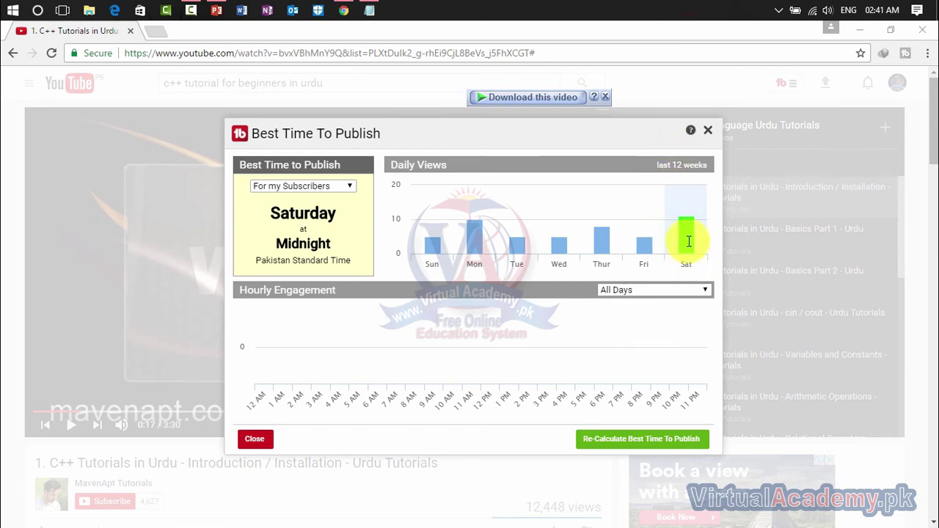
{"action": "mouse_move", "coordinate": [689, 242]}
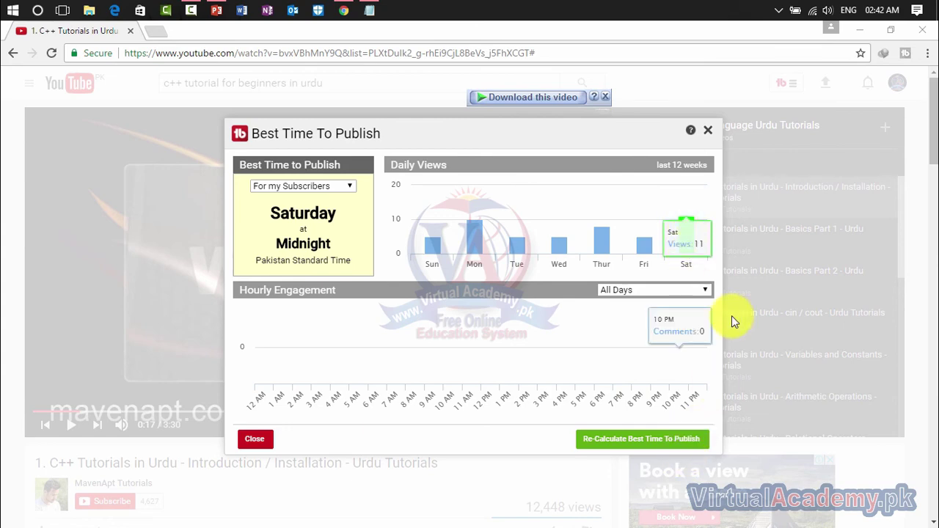
{"action": "left_click", "coordinate": [712, 129]}
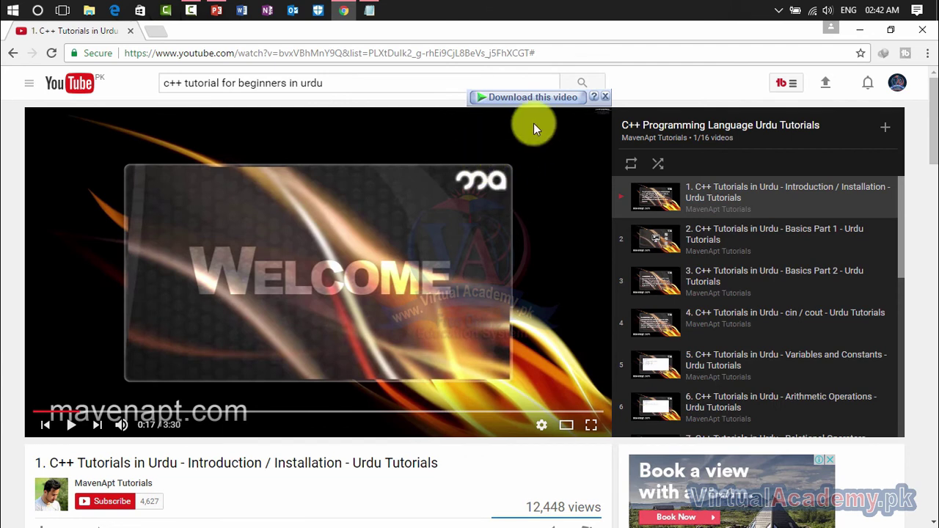
View the TubeBuddy menu with its web tools, quick links and extension tools, and return to the video page.
{"action": "left_click", "coordinate": [782, 82]}
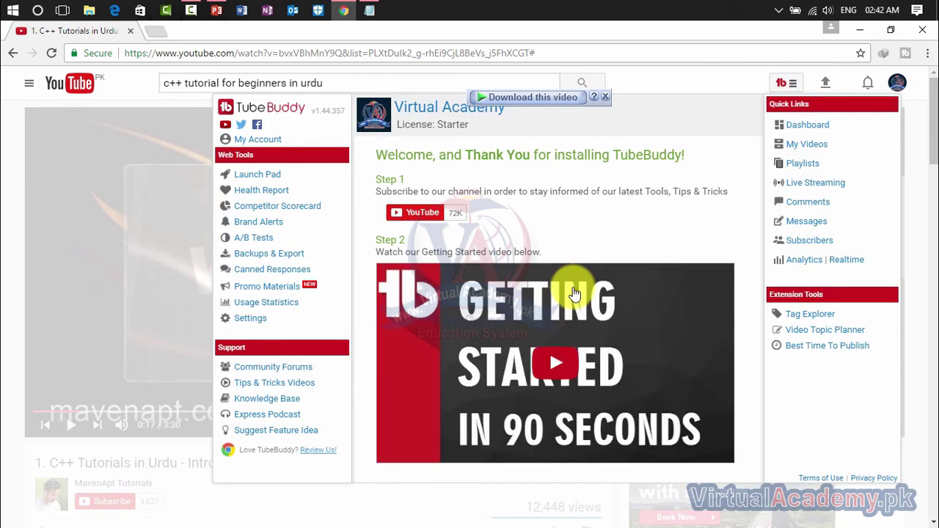
{"action": "scroll", "coordinate": [565, 294], "scroll_direction": "down", "scroll_amount": 4}
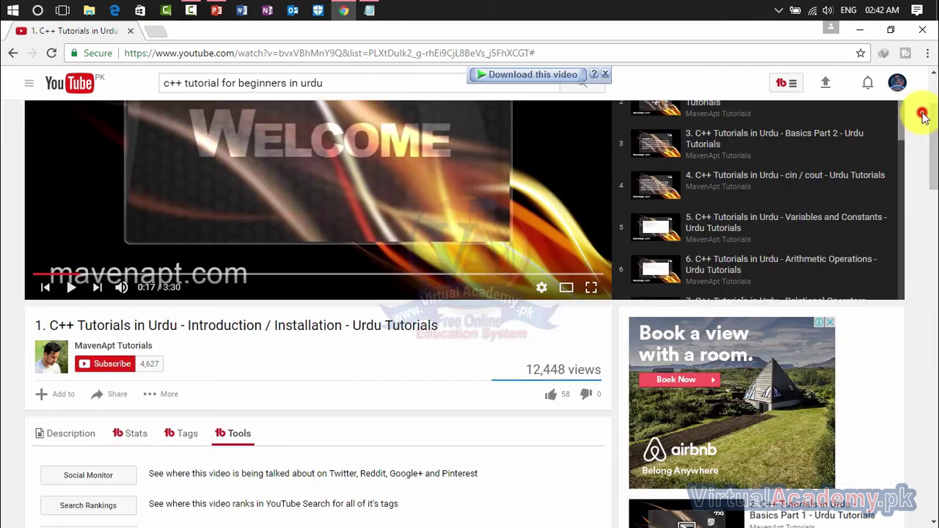
{"action": "left_click", "coordinate": [924, 117]}
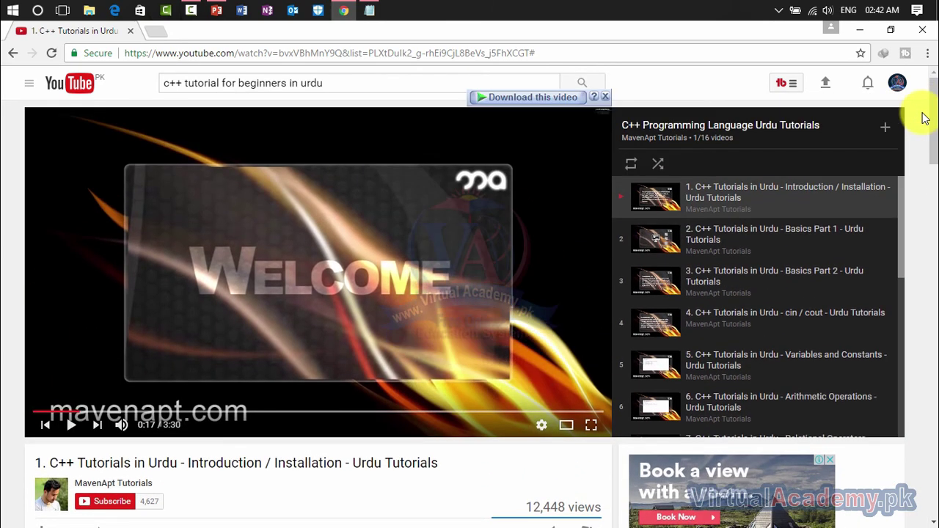